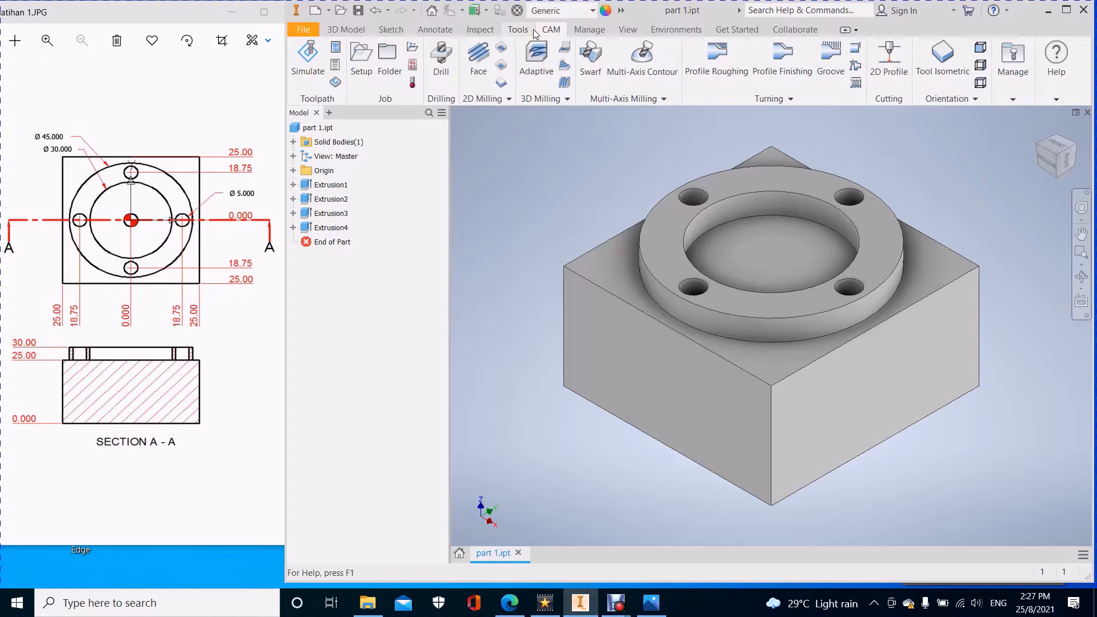
# Create a new CAM setup for the part and set its stock mode to Fixed size box
pyautogui.click(526, 51)
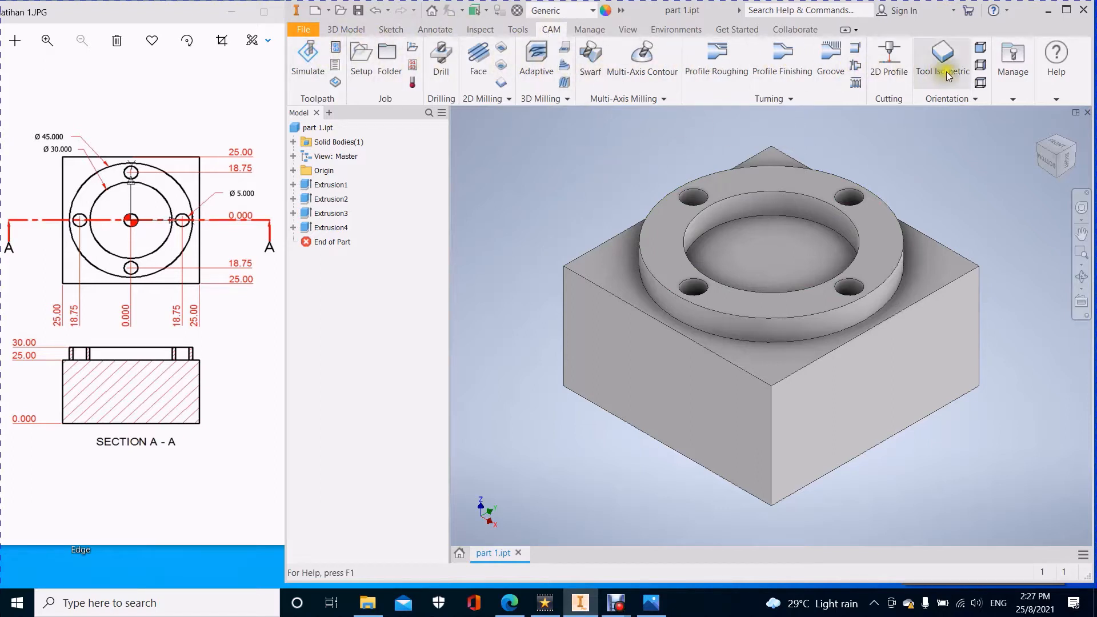
pyautogui.click(1011, 60)
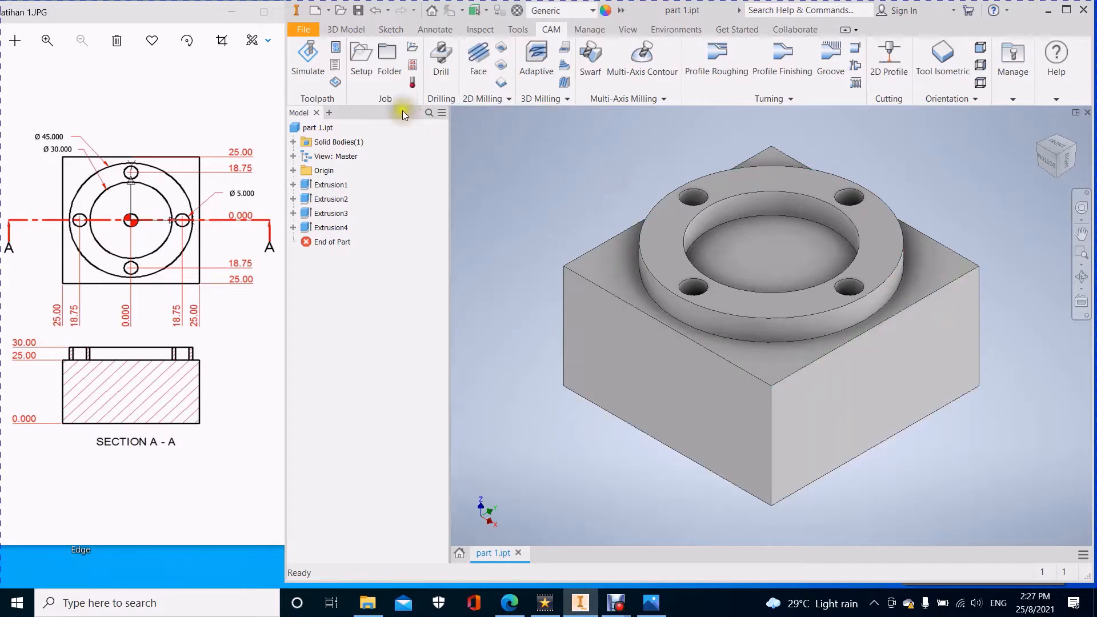
pyautogui.click(362, 56)
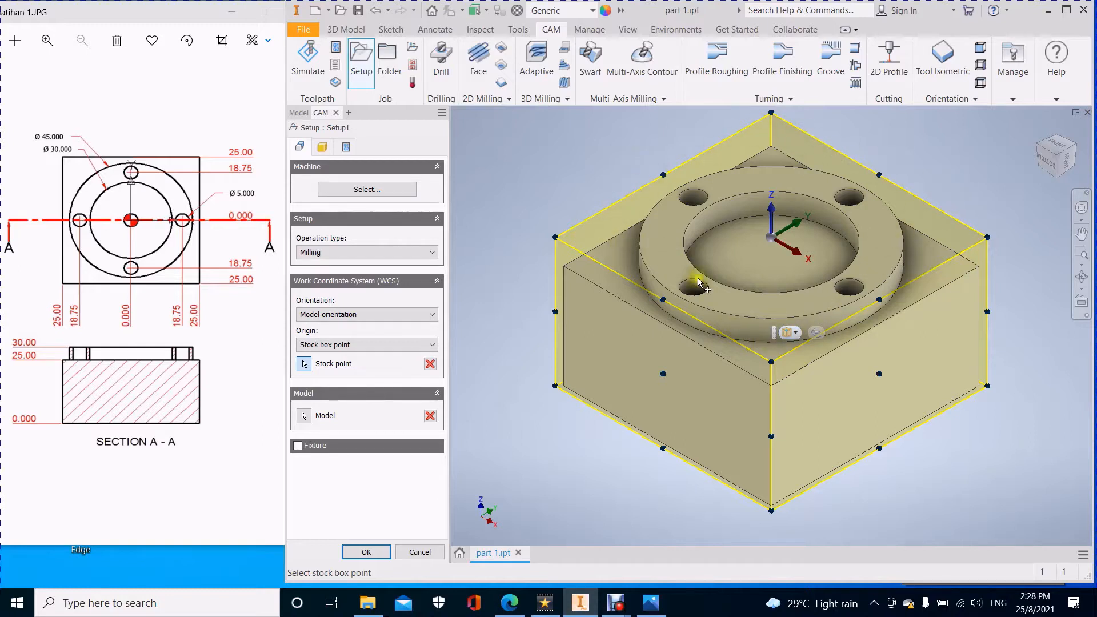
pyautogui.click(1056, 147)
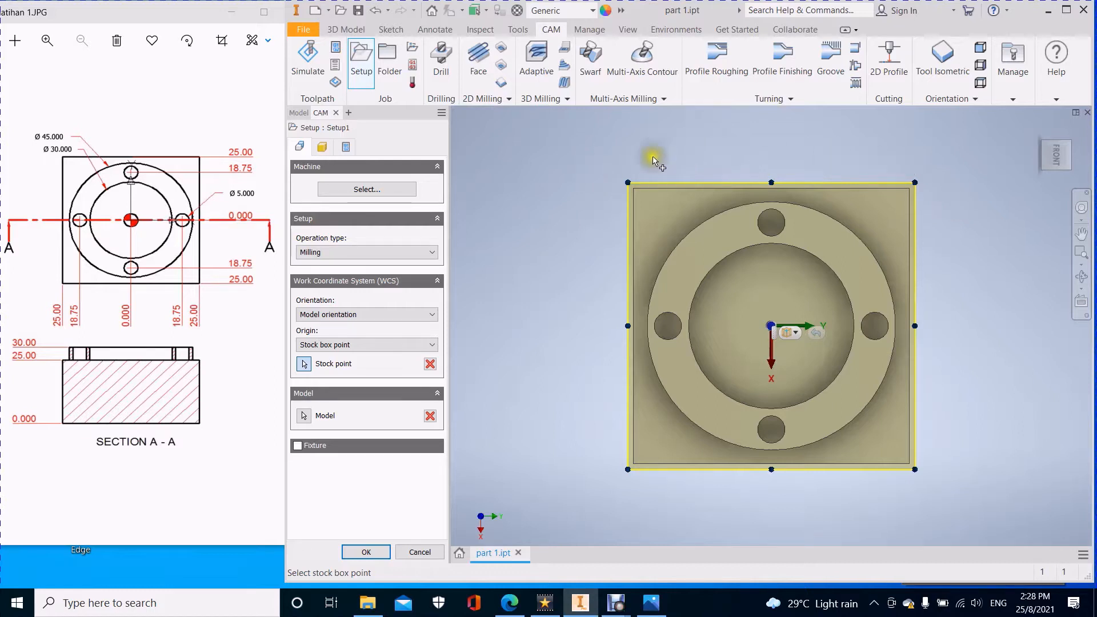
pyautogui.click(323, 147)
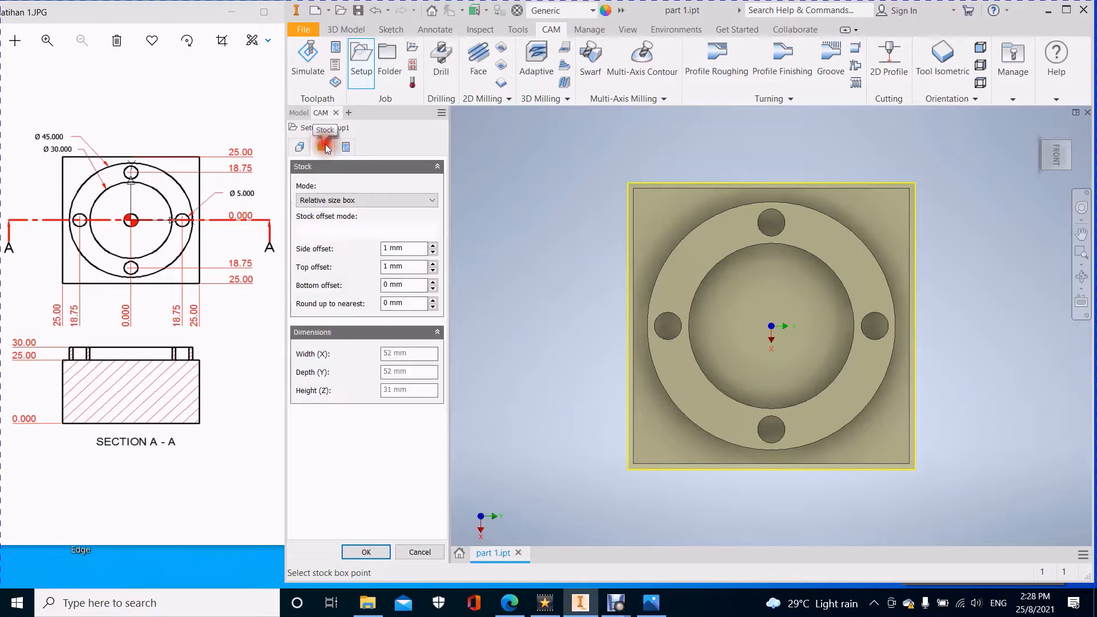
pyautogui.click(372, 197)
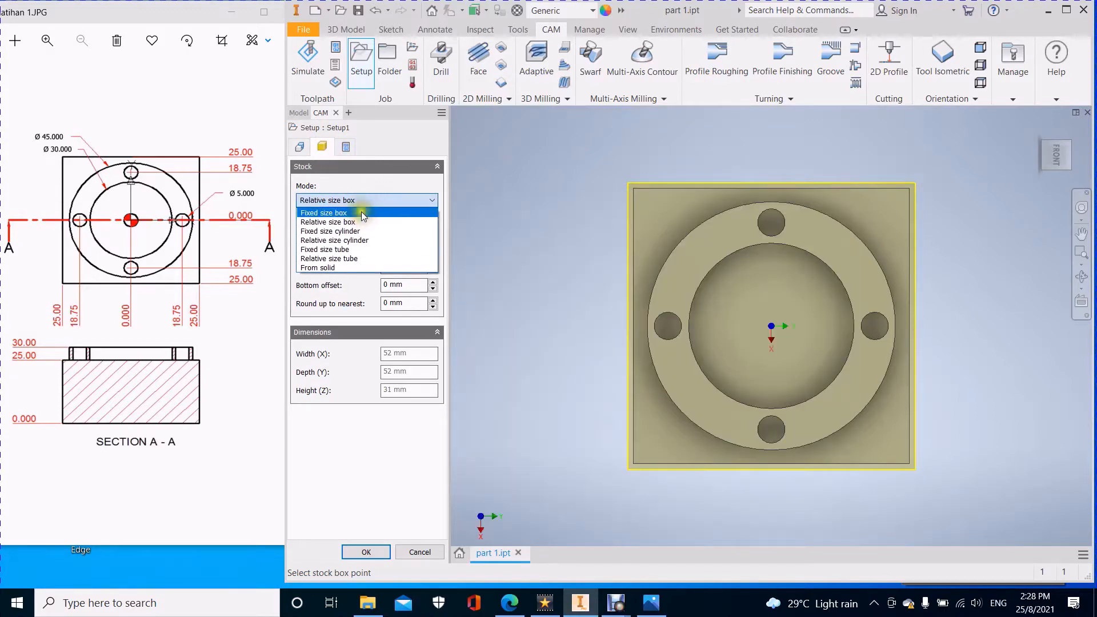
pyautogui.click(361, 212)
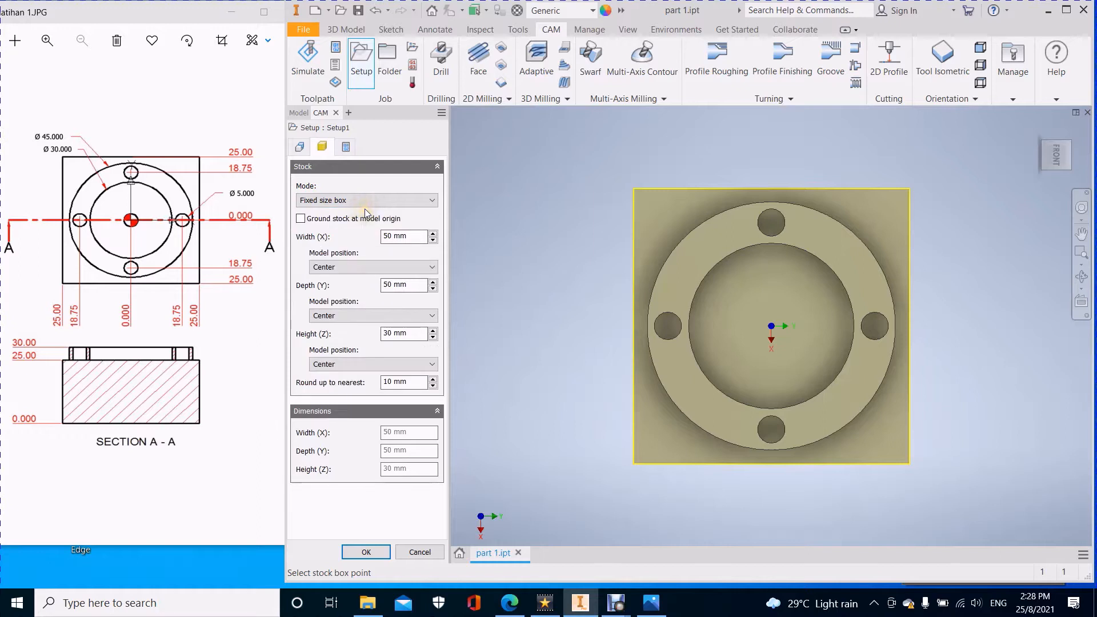
# Set the stock box's width (X) and depth (Y) to 75 mm each
pyautogui.doubleClick(384, 236)
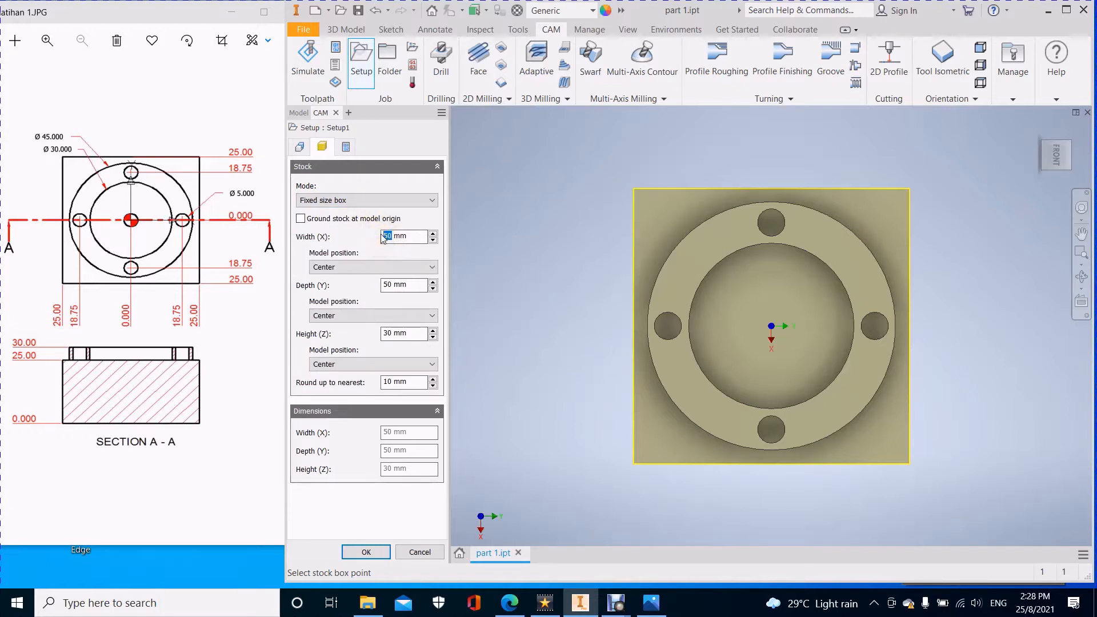
pyautogui.write('75')
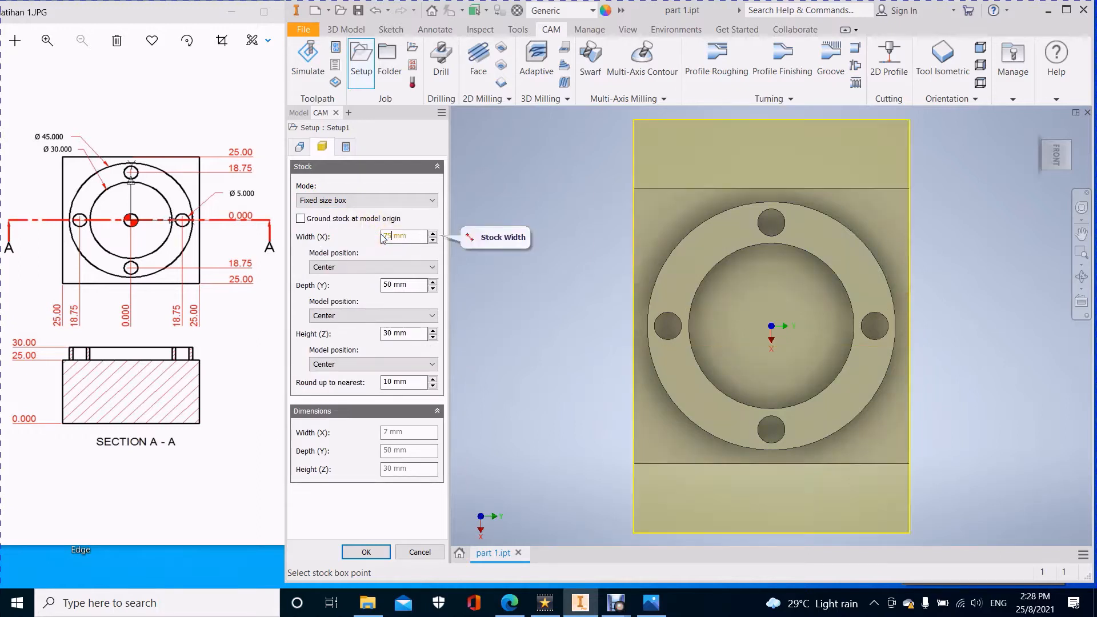
pyautogui.click(382, 291)
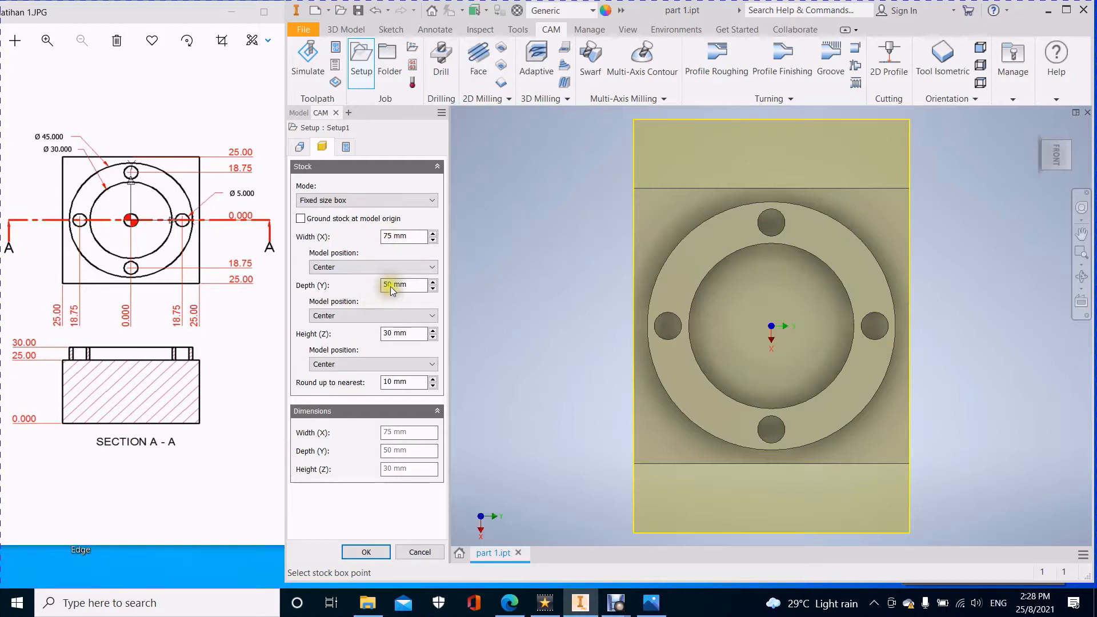
pyautogui.click(386, 285)
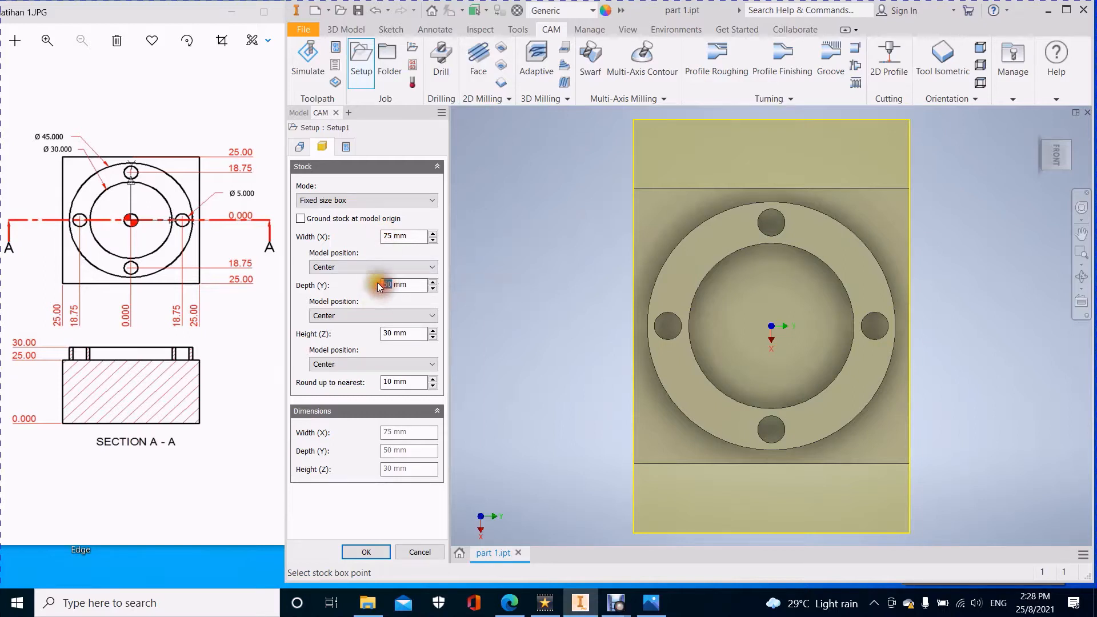
pyautogui.write('7')
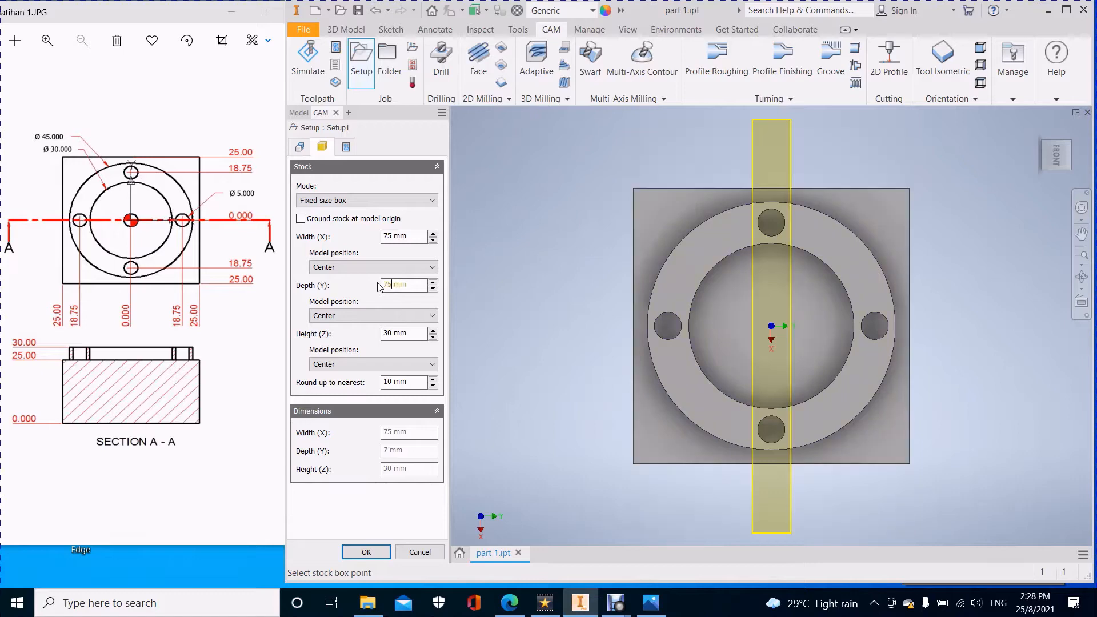
pyautogui.write('5')
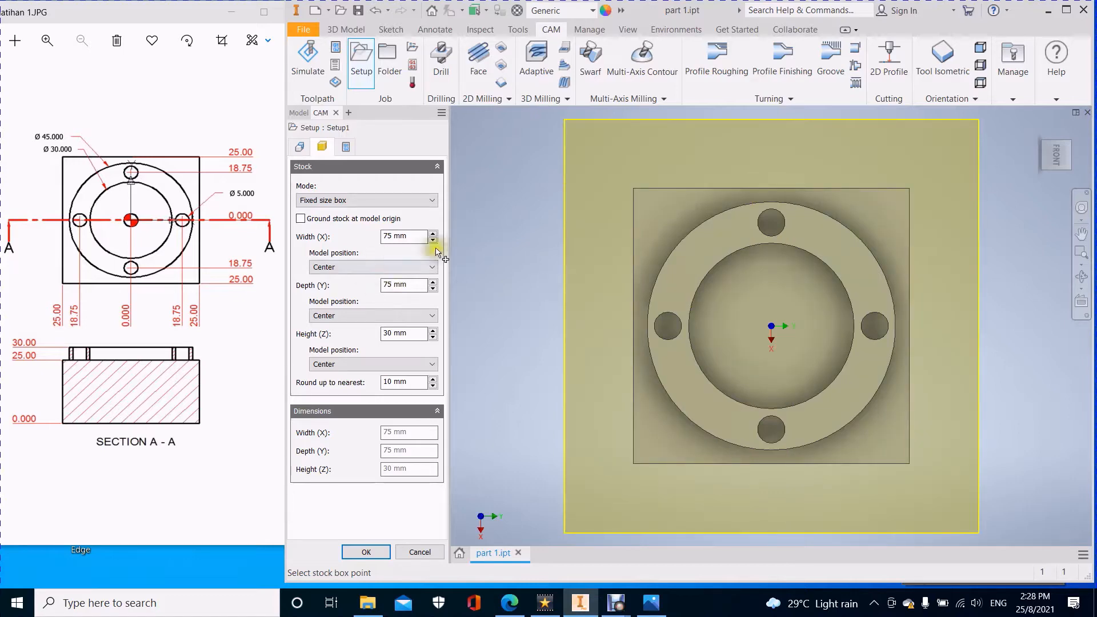
# Set the stock box's height (Z) to 31 mm, checking it against the part in a side view
pyautogui.click(1038, 128)
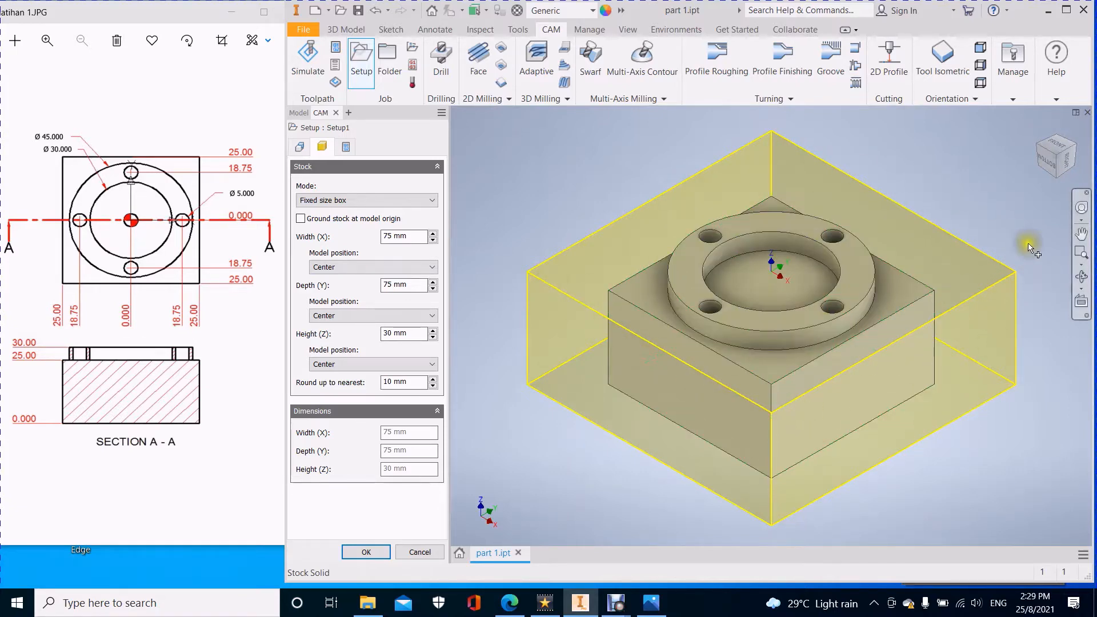
pyautogui.click(1062, 162)
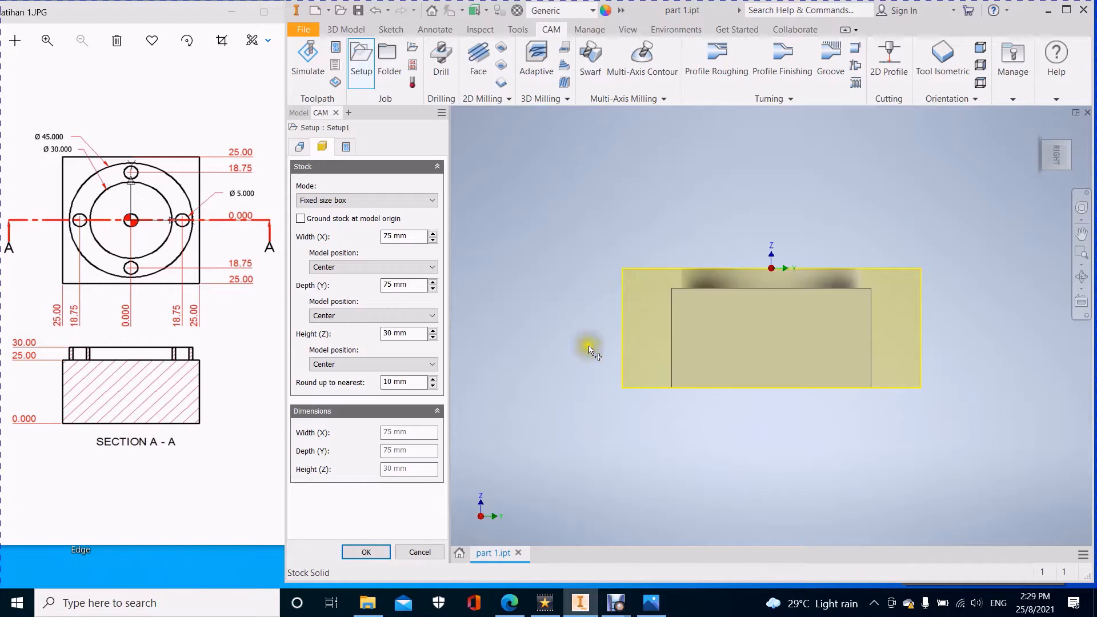
pyautogui.click(433, 331)
pyautogui.click(434, 332)
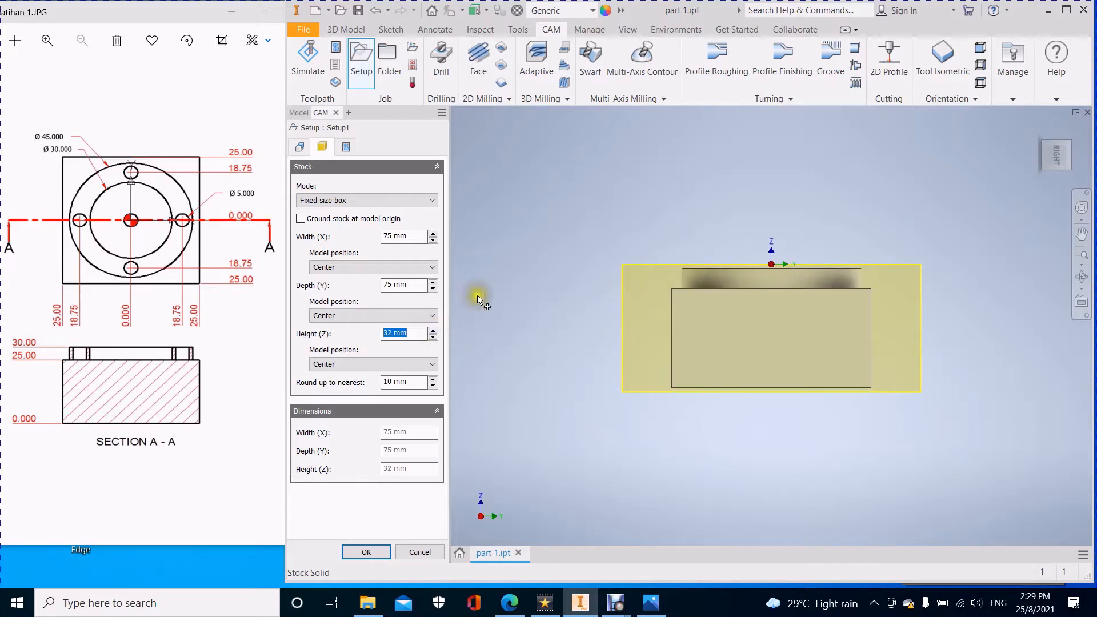
pyautogui.click(432, 330)
pyautogui.click(434, 335)
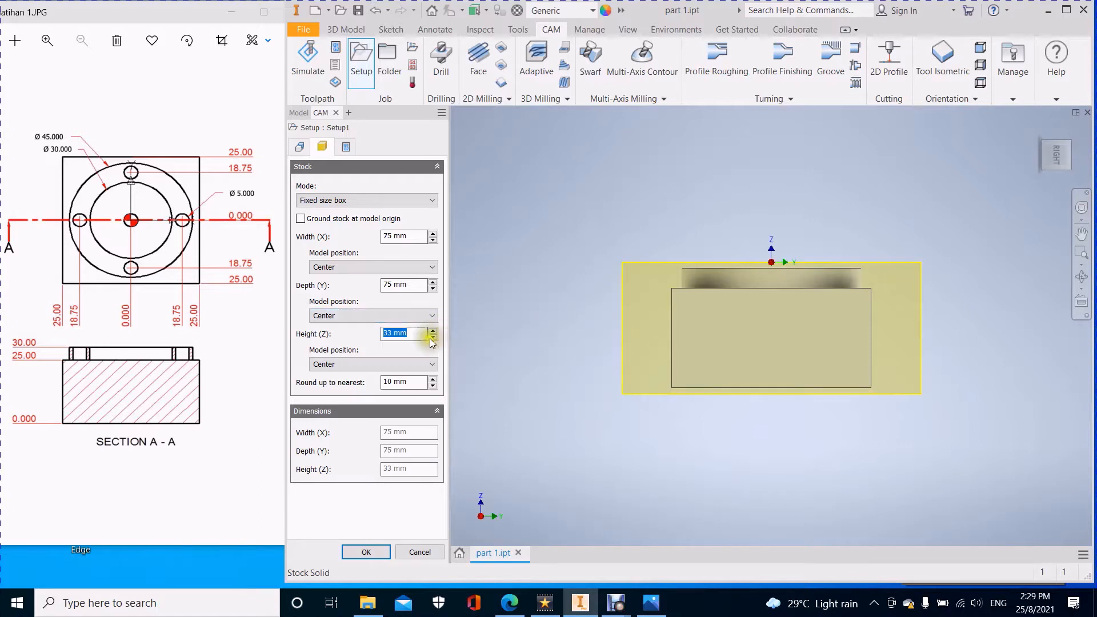
pyautogui.click(433, 330)
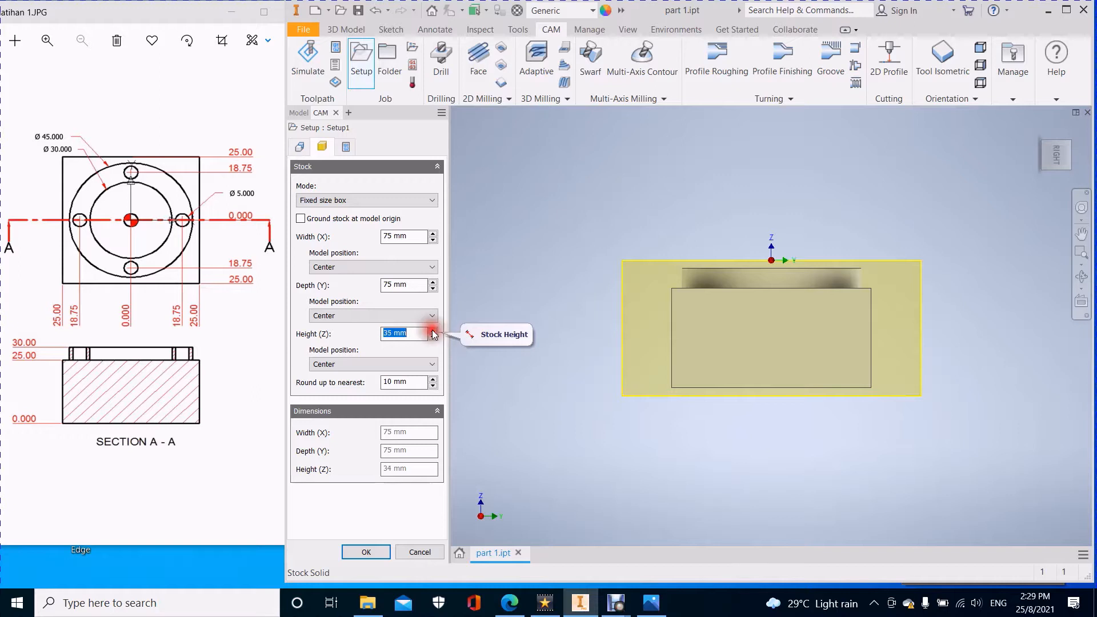
pyautogui.click(433, 330)
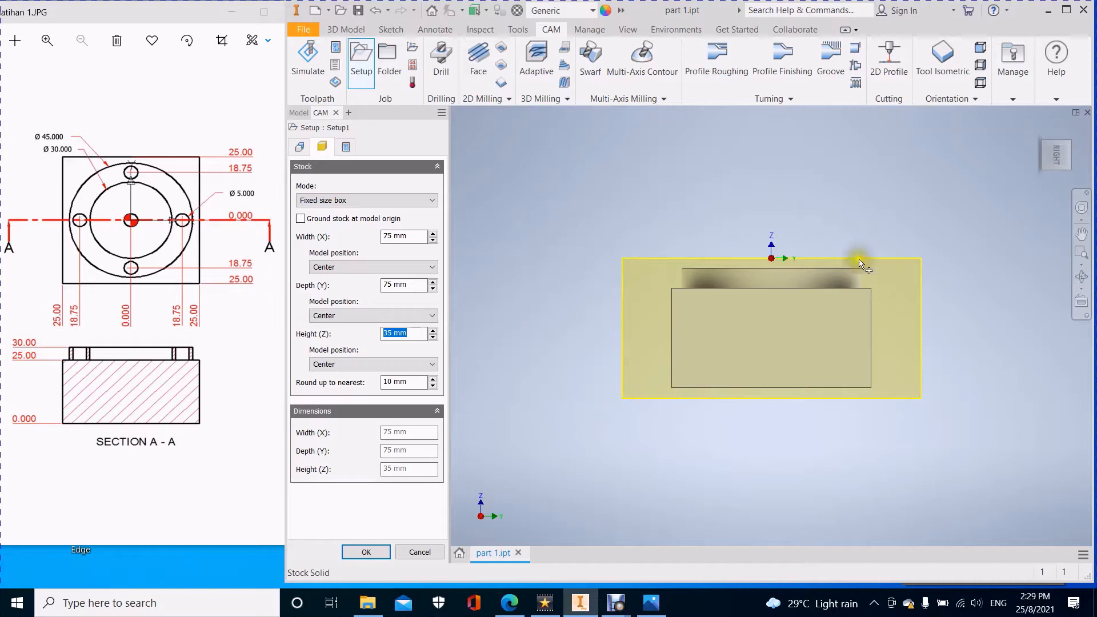
pyautogui.click(432, 337)
pyautogui.click(433, 337)
pyautogui.click(434, 337)
pyautogui.click(433, 336)
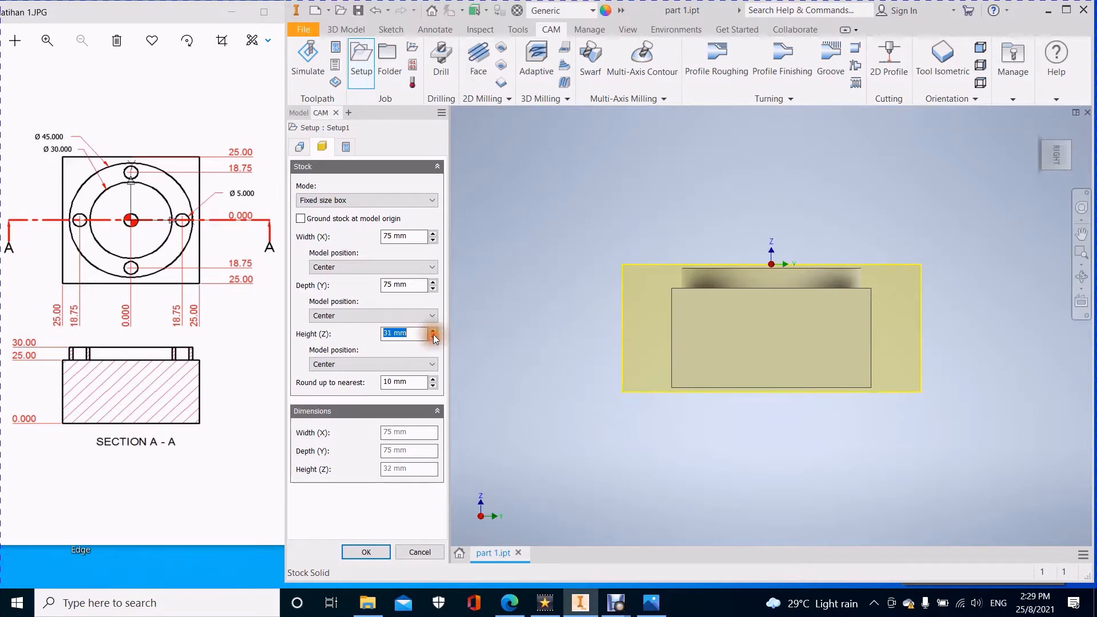
# Raise the stock's round-up increment to 14 mm
pyautogui.click(433, 380)
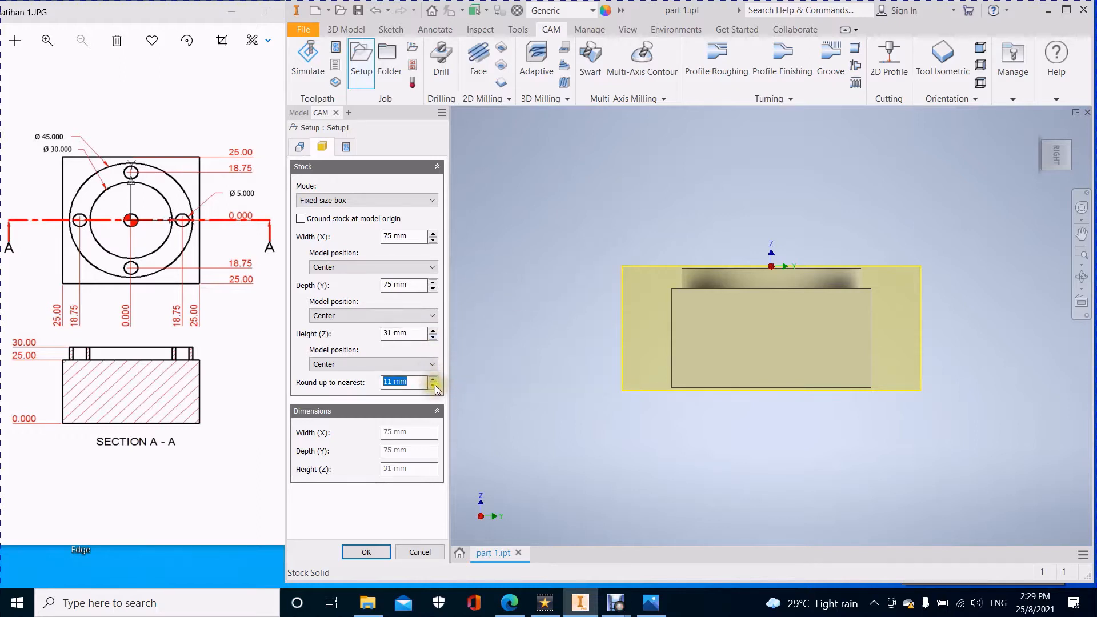
pyautogui.click(434, 380)
pyautogui.click(433, 380)
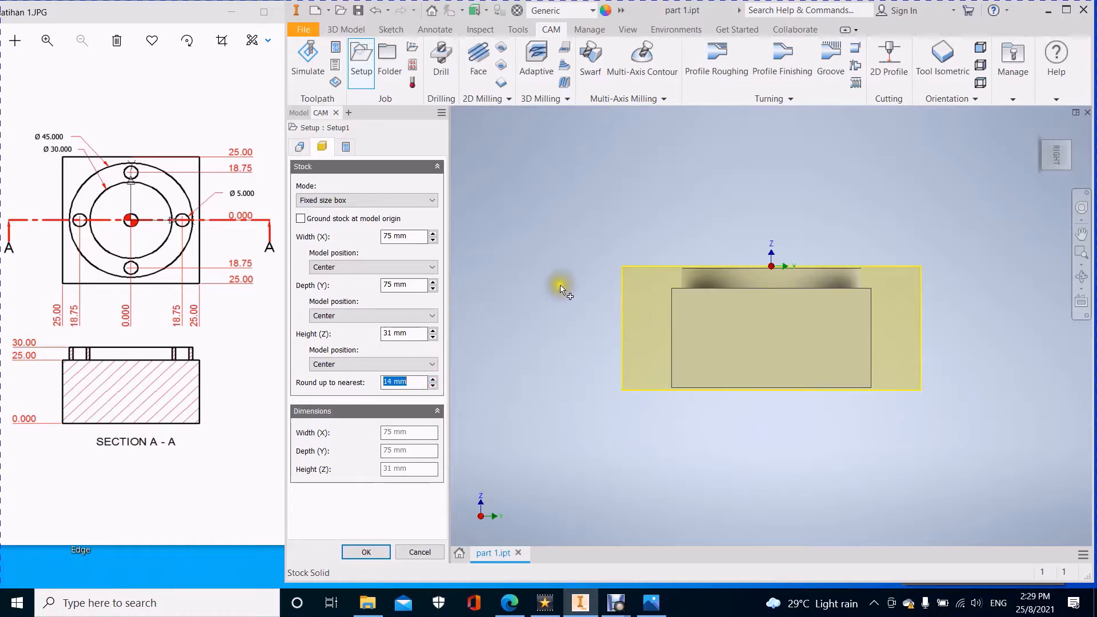
# Set the model's height position in the stock to Offset from bottom (-Z) with a 0.9 mm offset
pyautogui.click(432, 364)
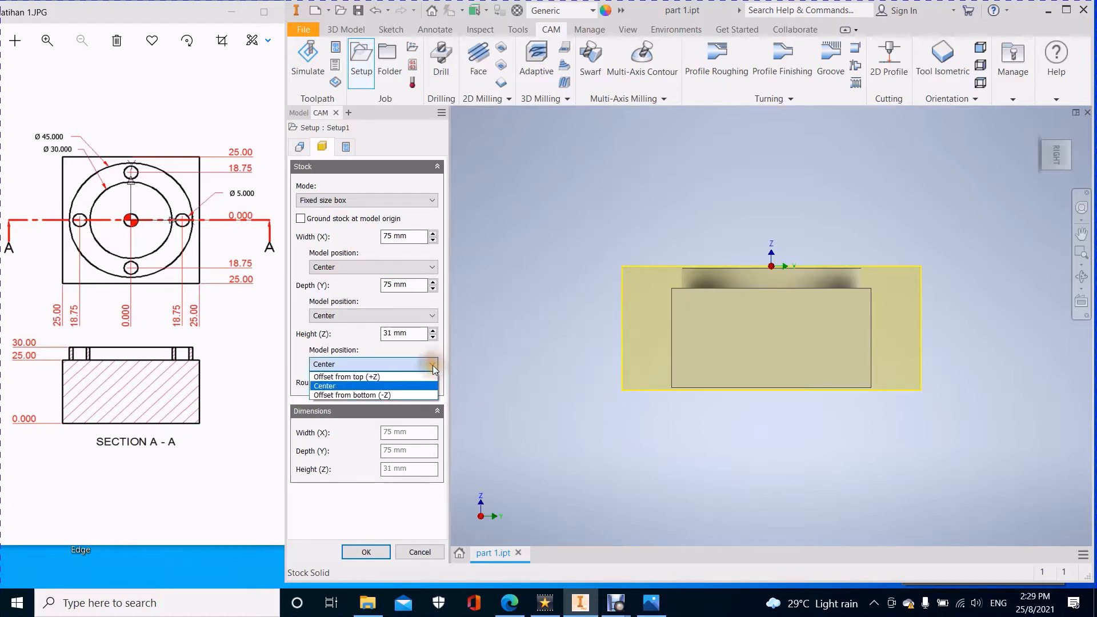
pyautogui.click(393, 395)
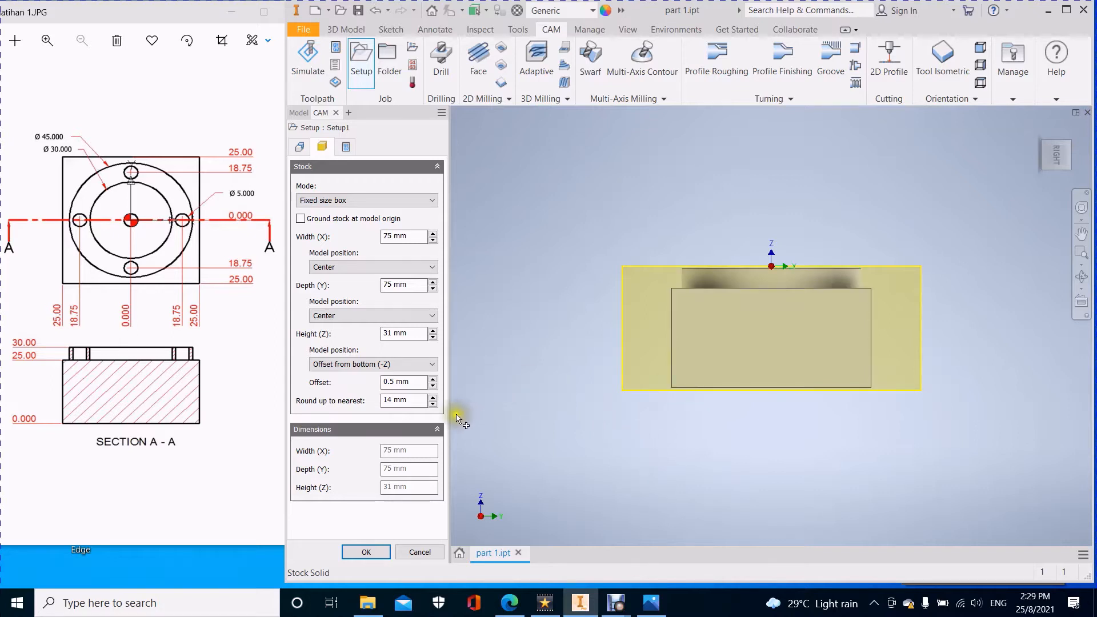
pyautogui.click(433, 381)
pyautogui.click(433, 379)
pyautogui.click(434, 379)
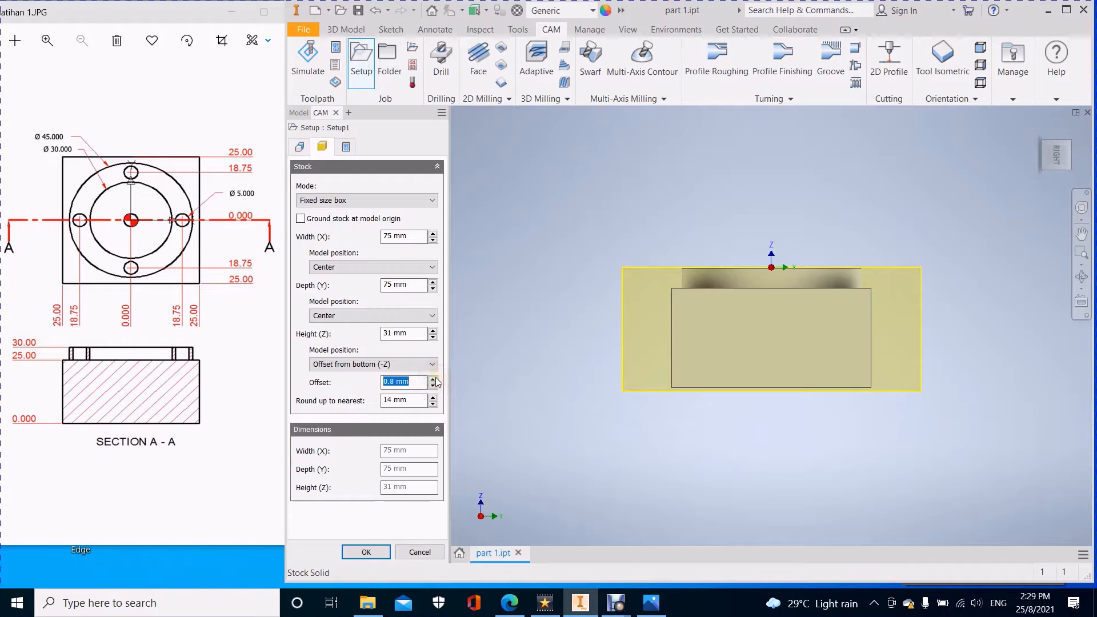
# Set the stock's Round up to nearest value to 21 mm
pyautogui.click(434, 398)
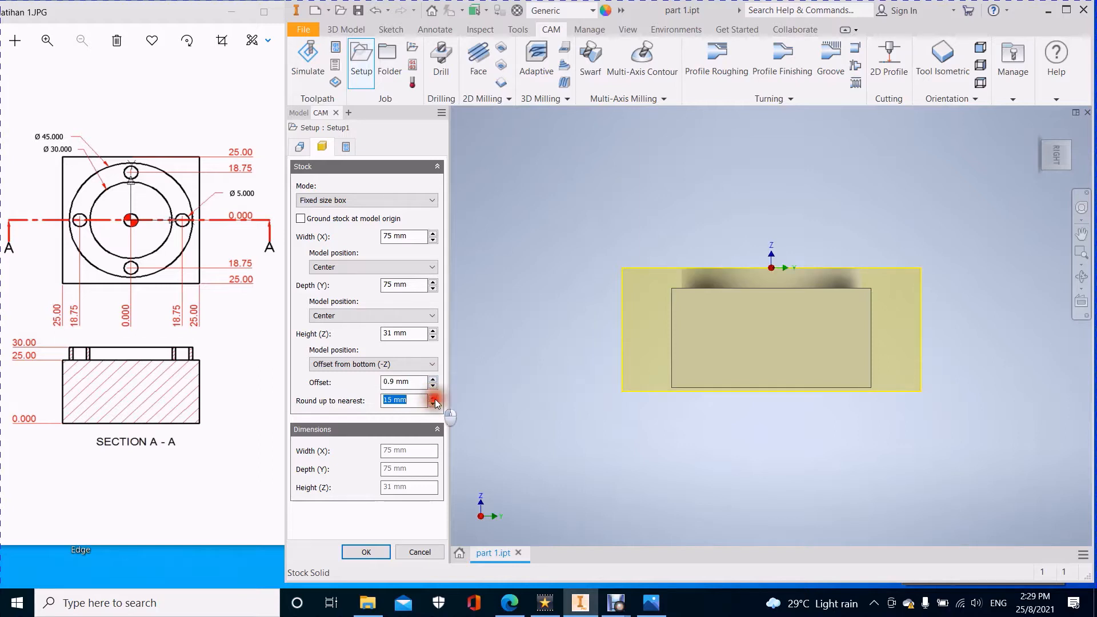
pyautogui.click(435, 399)
pyautogui.click(434, 398)
pyautogui.click(435, 398)
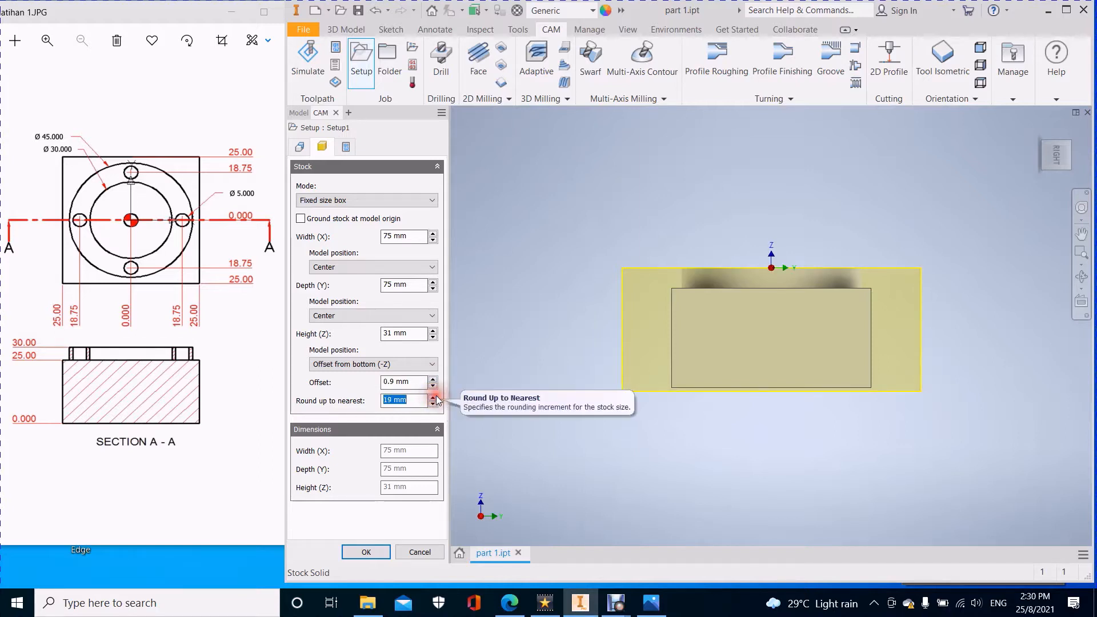
pyautogui.click(435, 398)
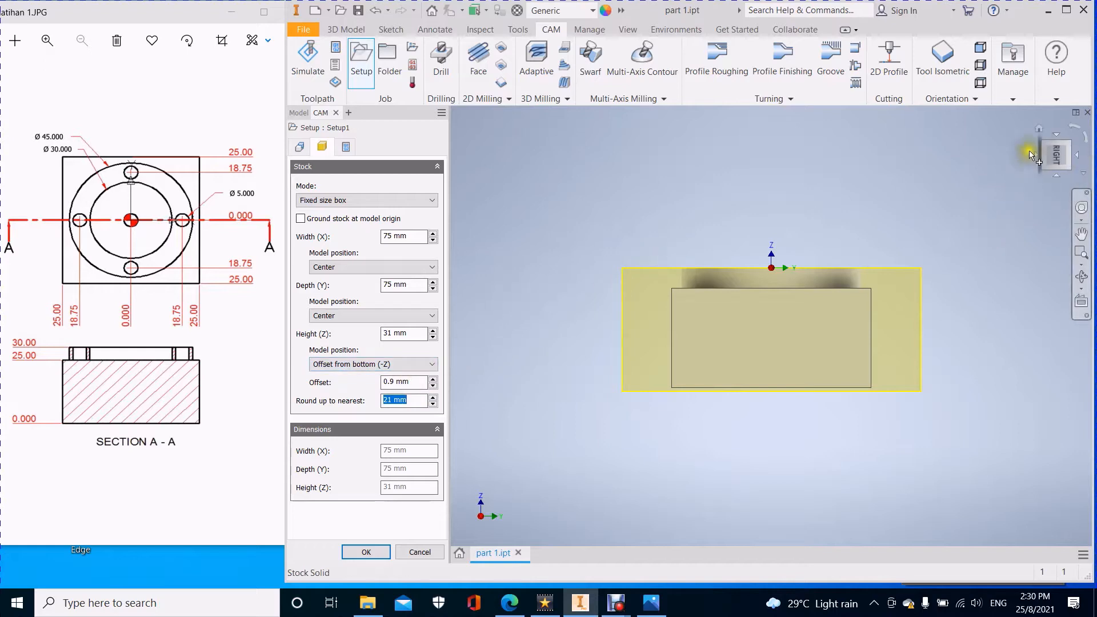
# Set the setup's program number to 2000 and its comment to "latihan 1", and accept the setup
pyautogui.click(1039, 129)
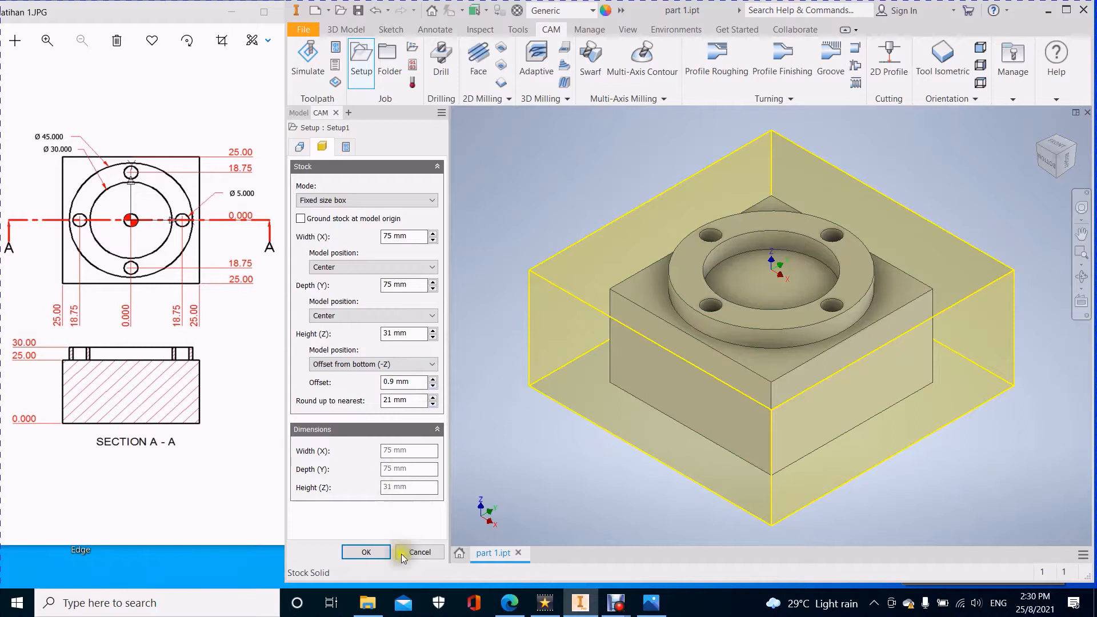
pyautogui.click(344, 147)
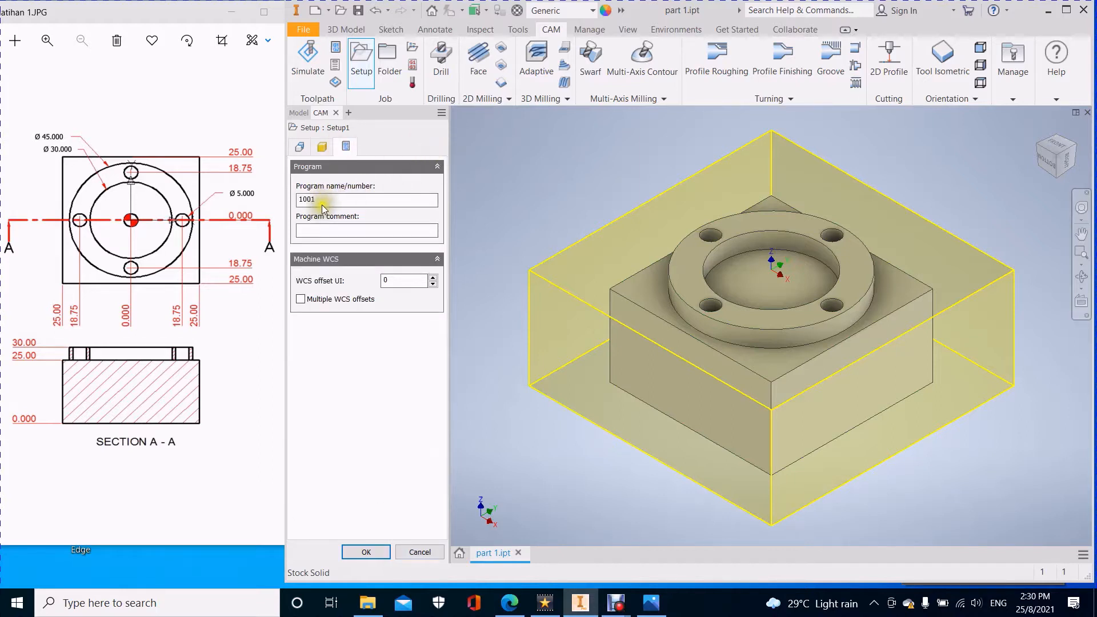
pyautogui.doubleClick(322, 201)
pyautogui.click(333, 204)
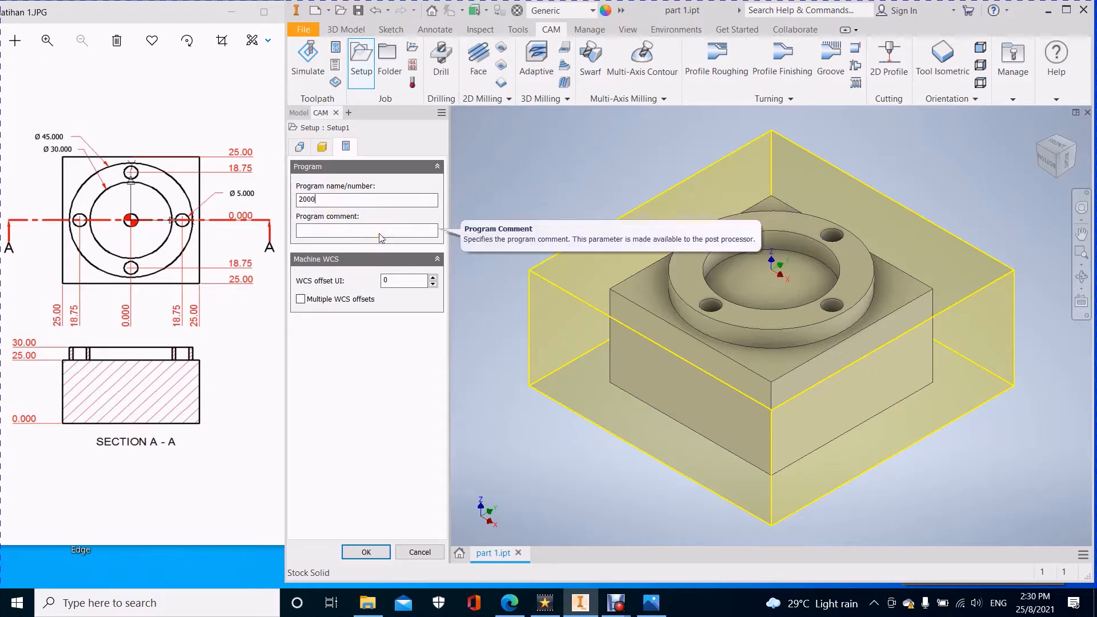
pyautogui.click(354, 234)
pyautogui.write('latihan 1')
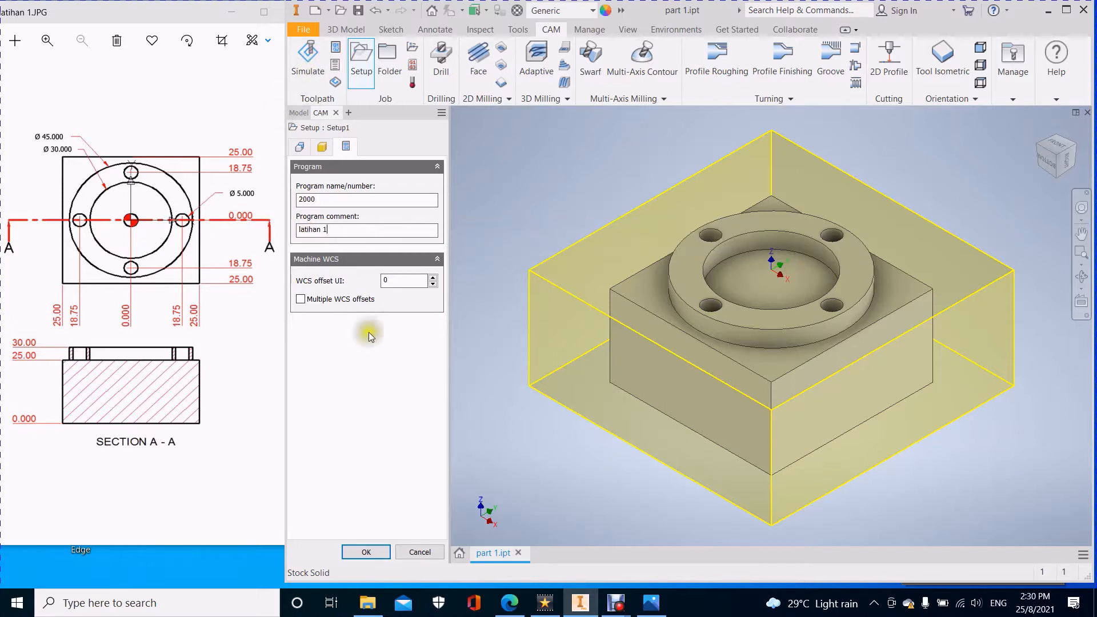
pyautogui.click(369, 552)
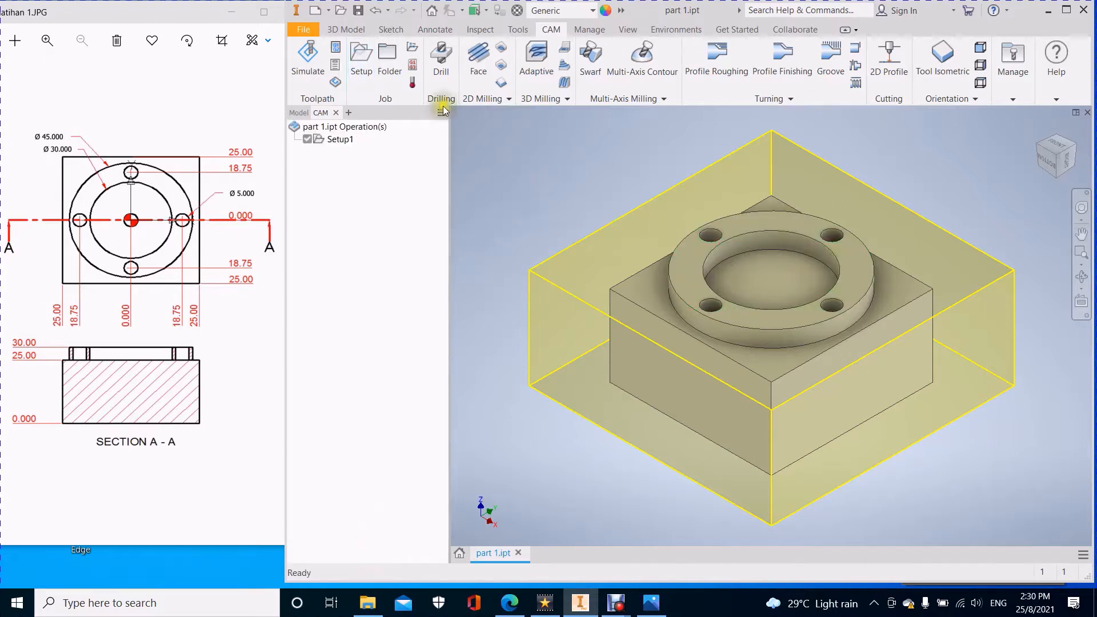
# Select the finished setup in the operations list to inspect its stock preview around the part
pyautogui.click(341, 141)
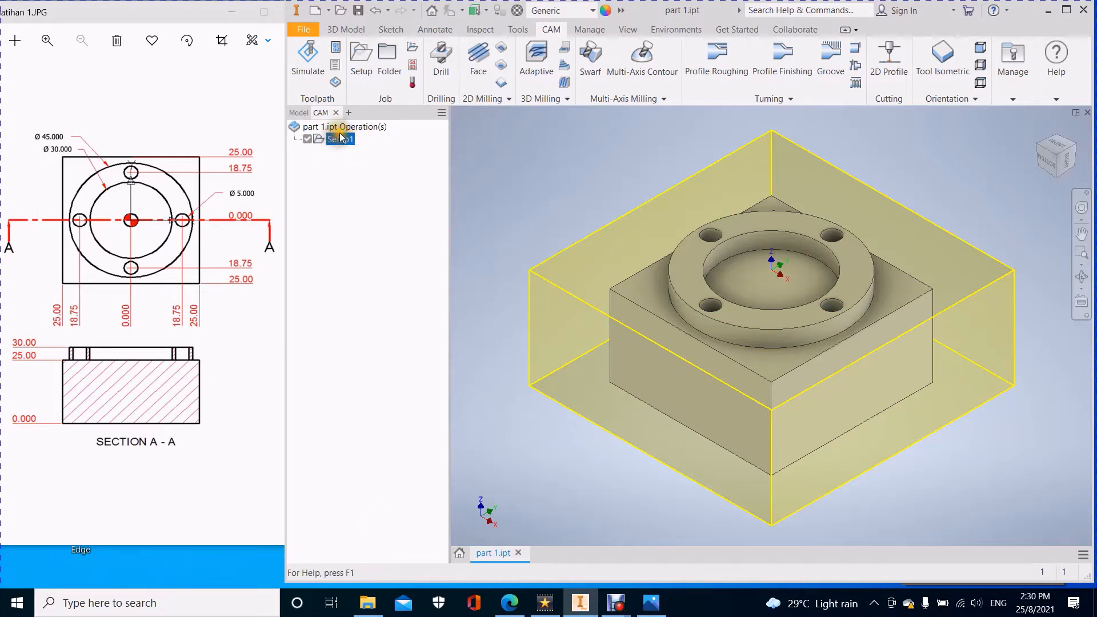
pyautogui.click(341, 140)
pyautogui.click(320, 152)
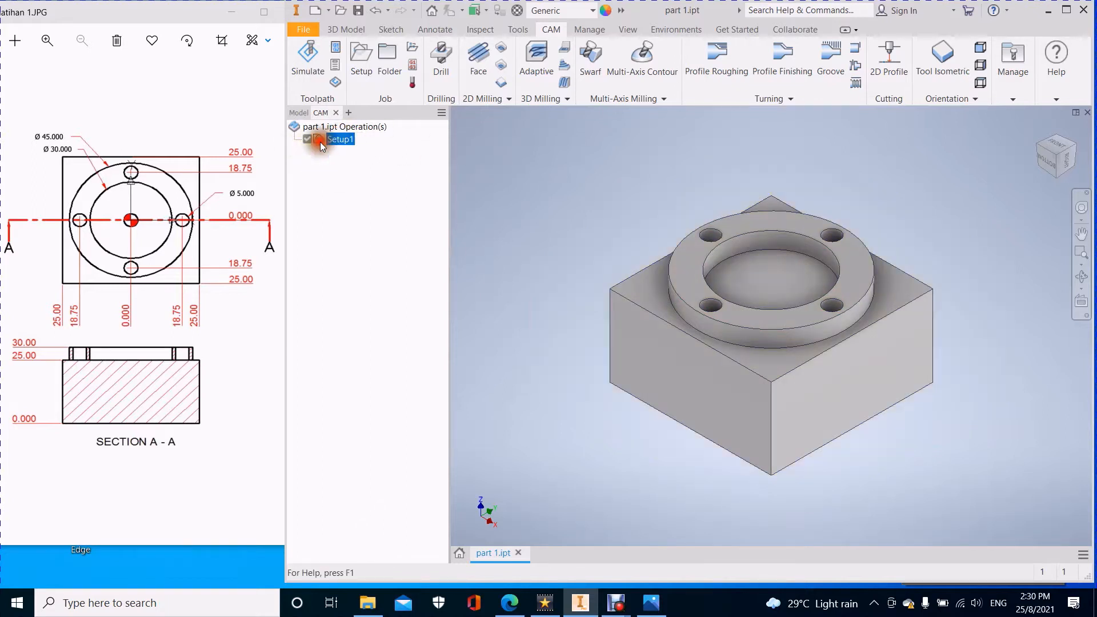
# Edit the existing setup to place the WCS origin at the stock's upper corner with minimum X and Y, and accept it
pyautogui.click(307, 139)
pyautogui.click(341, 138)
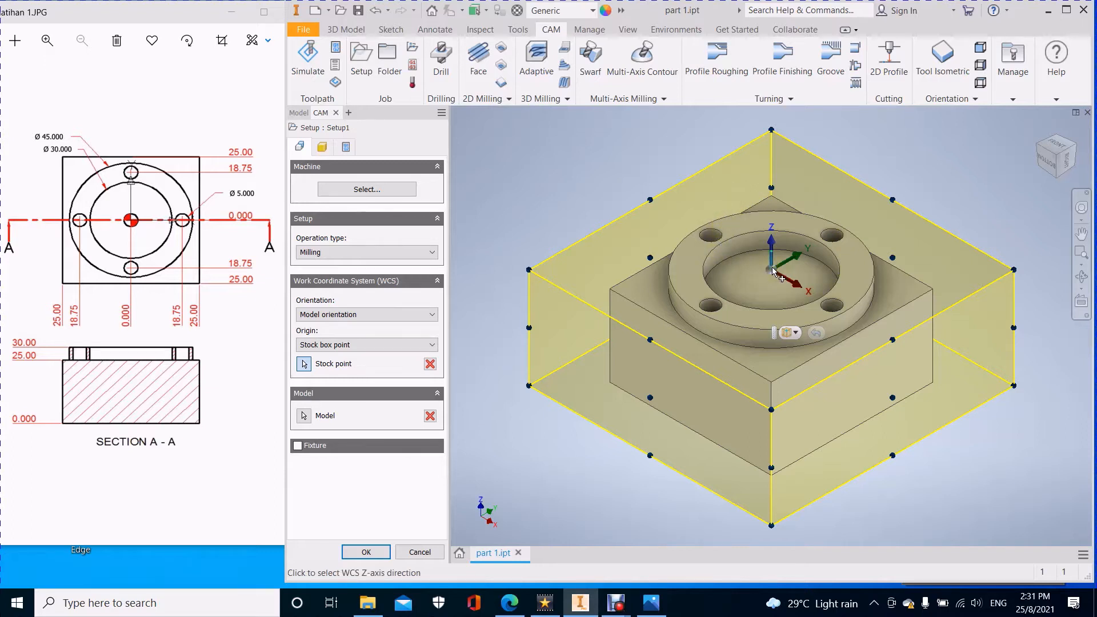
pyautogui.click(529, 270)
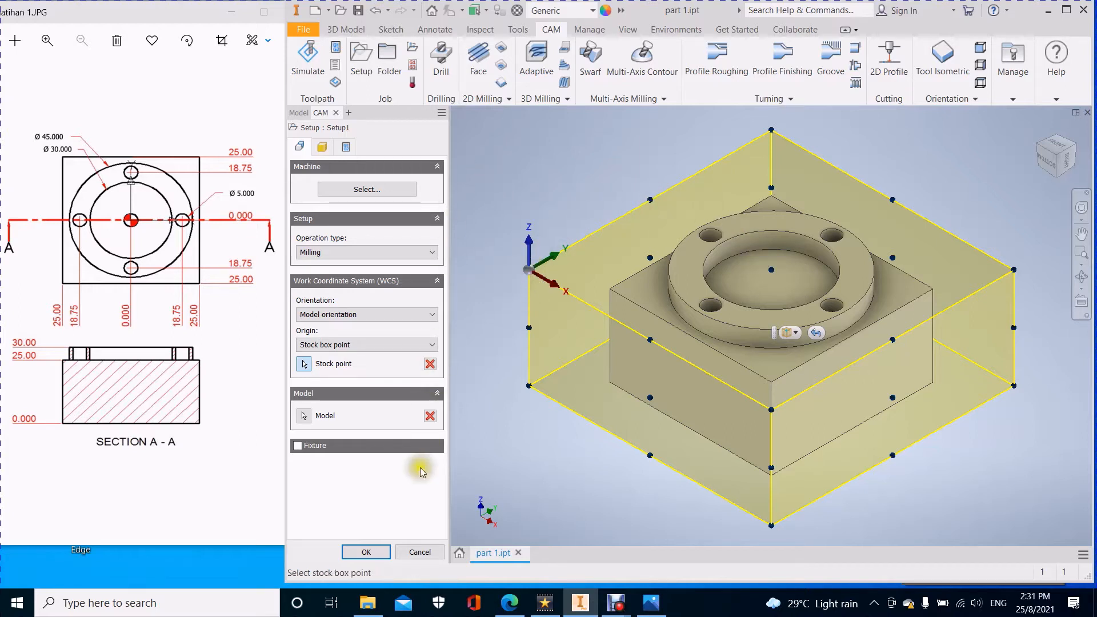
pyautogui.click(369, 553)
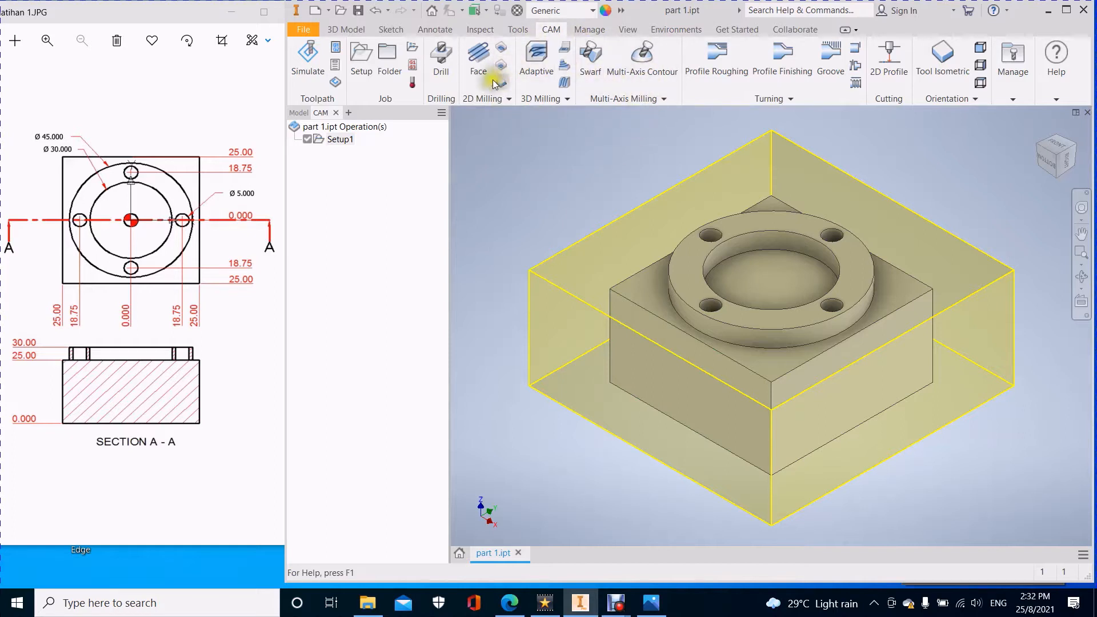
# Start a 3D Adaptive operation and assign it a 10 mm flat endmill from the Flat Mill tools
pyautogui.click(537, 54)
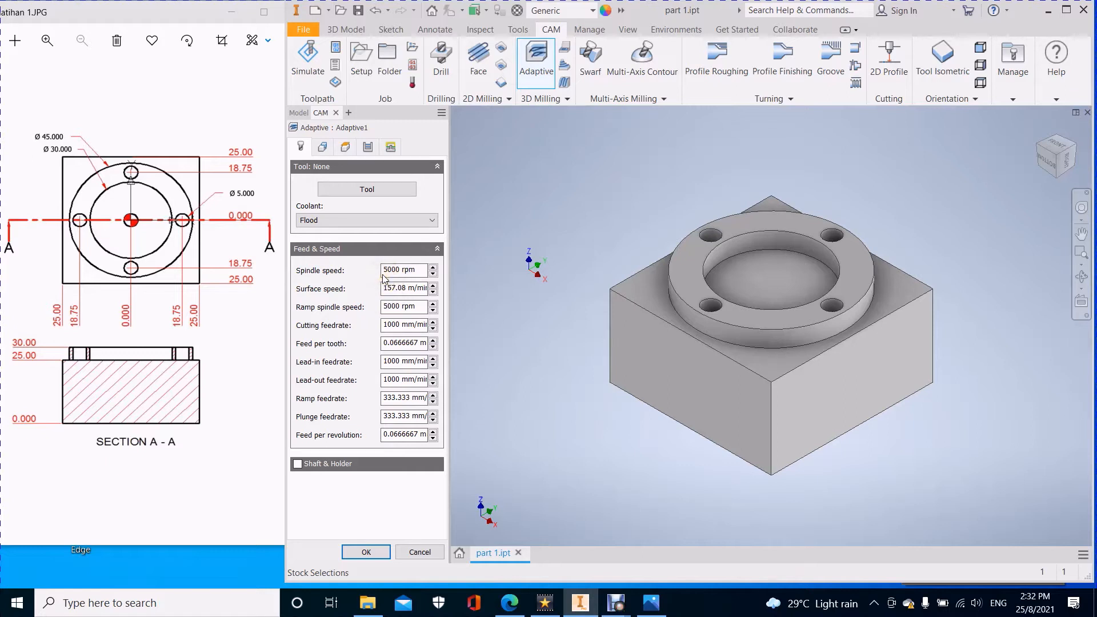
pyautogui.click(380, 189)
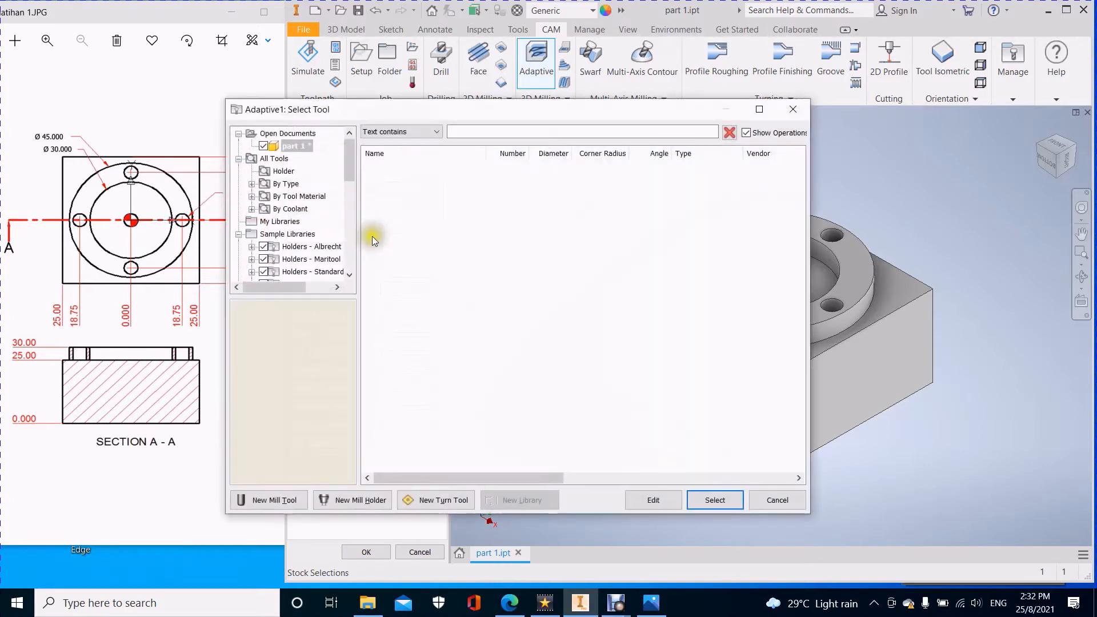
pyautogui.click(286, 184)
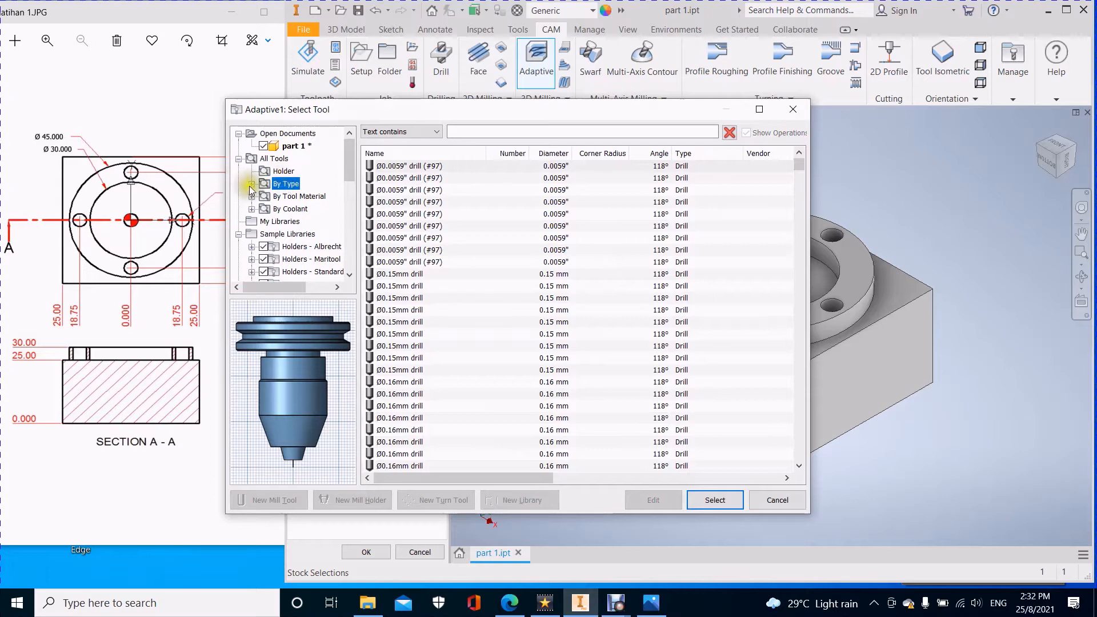
pyautogui.click(252, 184)
pyautogui.click(294, 184)
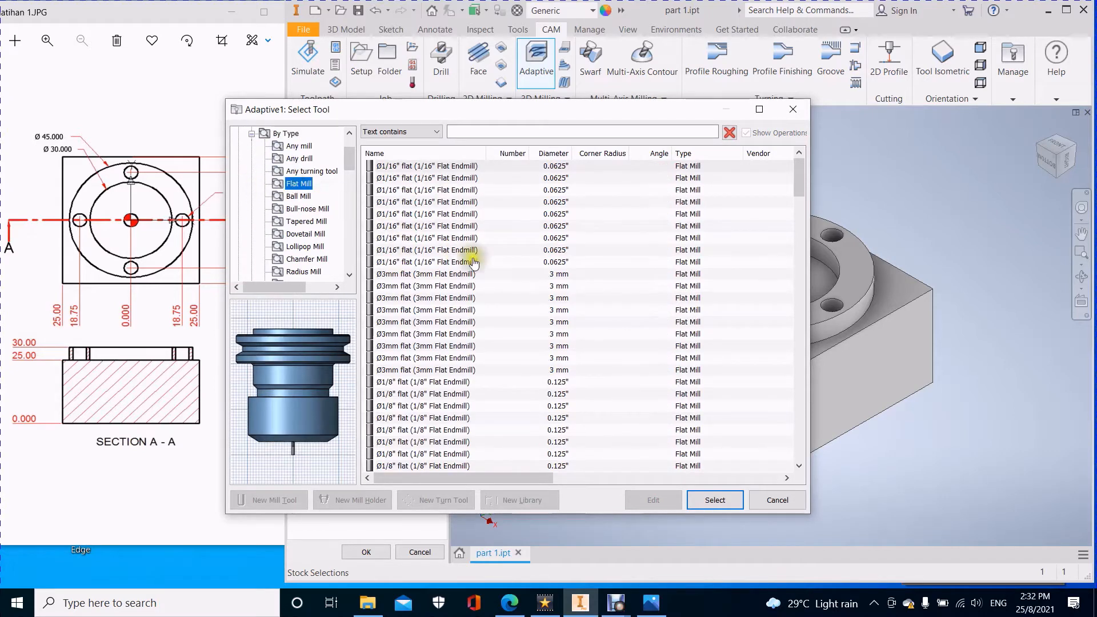
pyautogui.scroll(-8, 628, 289)
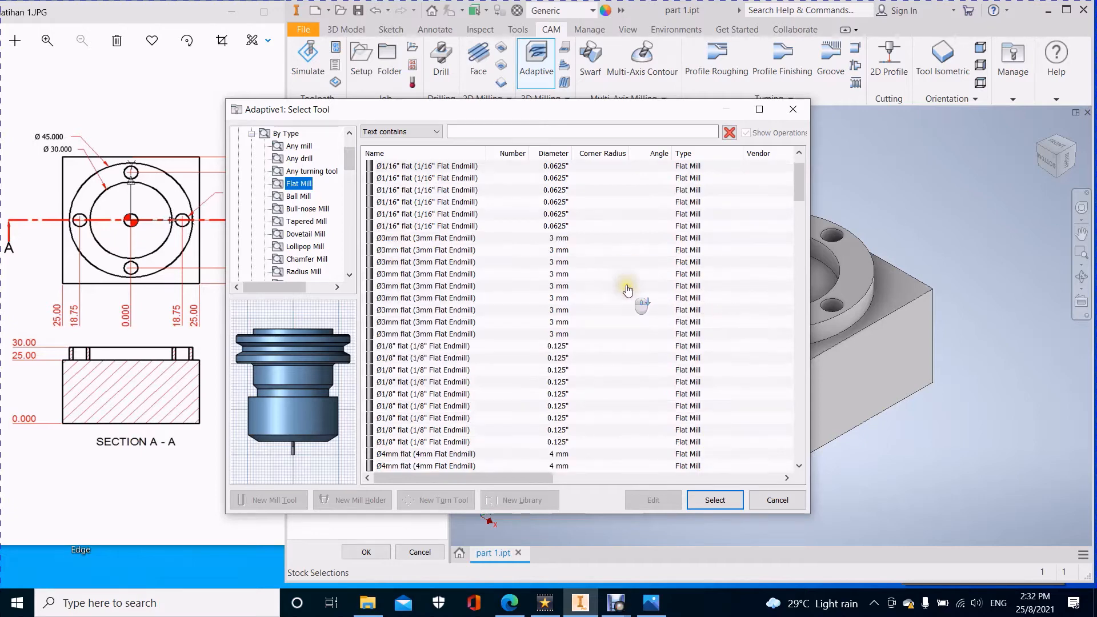
pyautogui.scroll(-20, 629, 290)
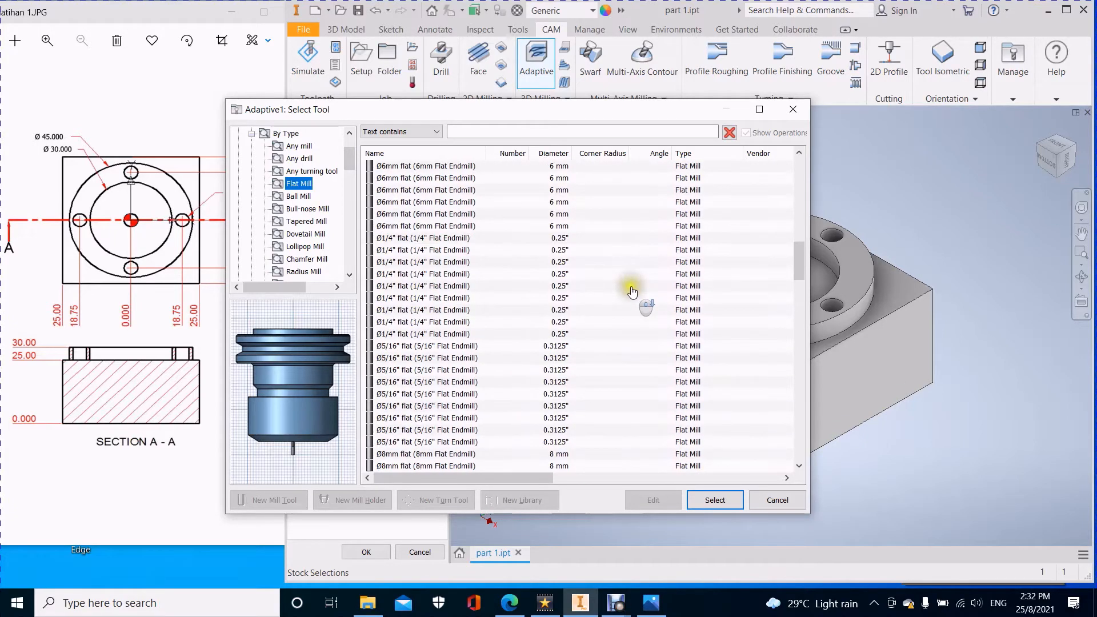
pyautogui.scroll(-1, 635, 288)
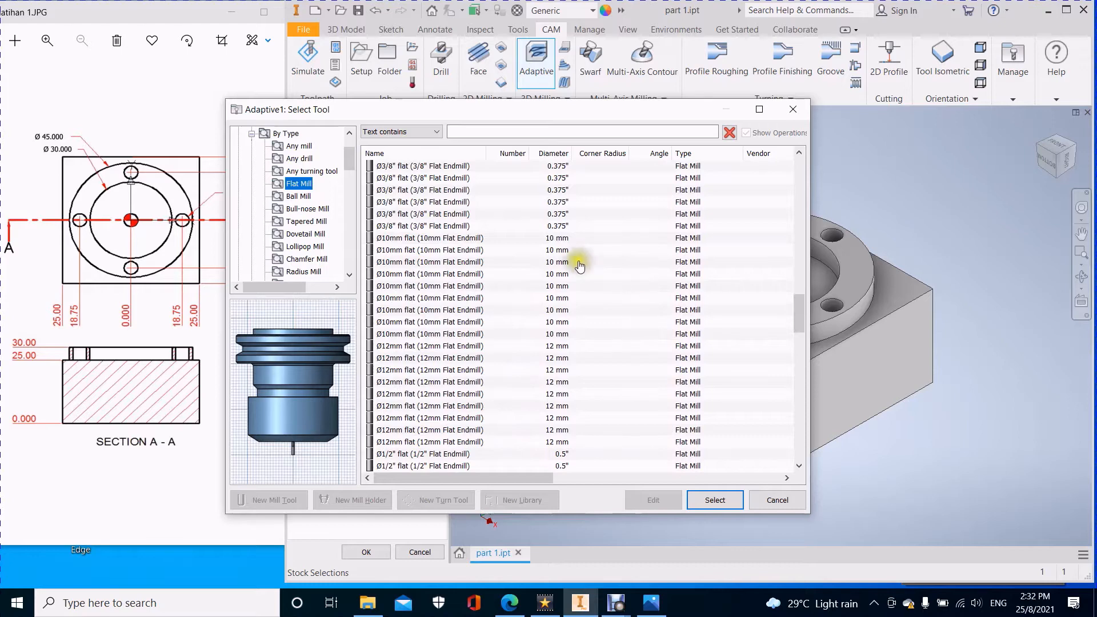
pyautogui.click(564, 239)
pyautogui.click(717, 501)
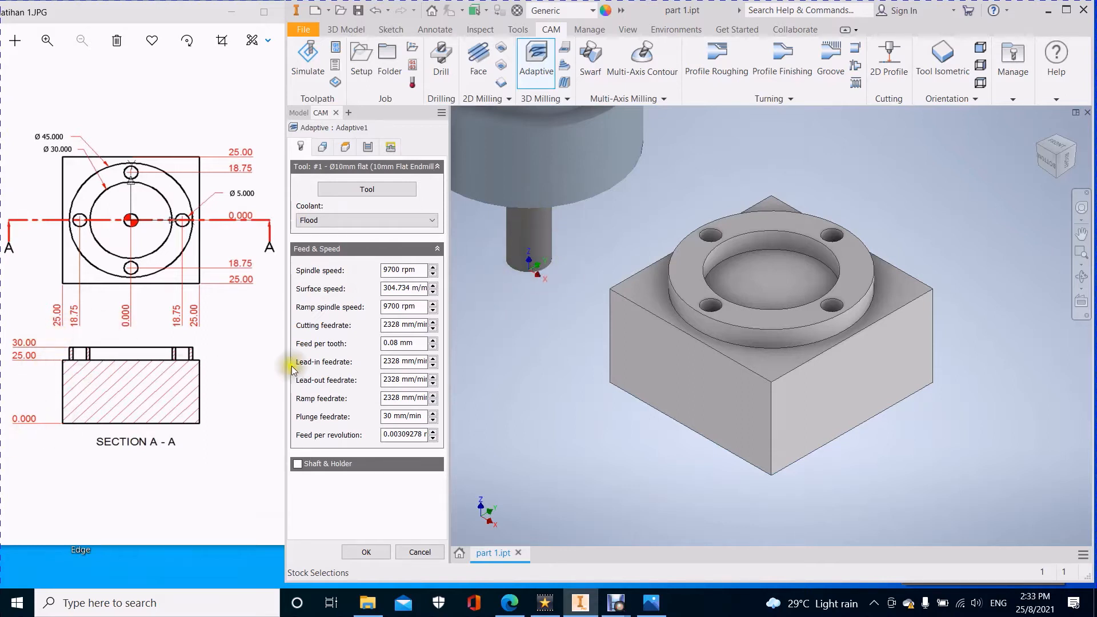
# Edit the 10 mm endmill's cutter geometry, setting its overall length to 100 mm and body length to 70 mm
pyautogui.click(385, 192)
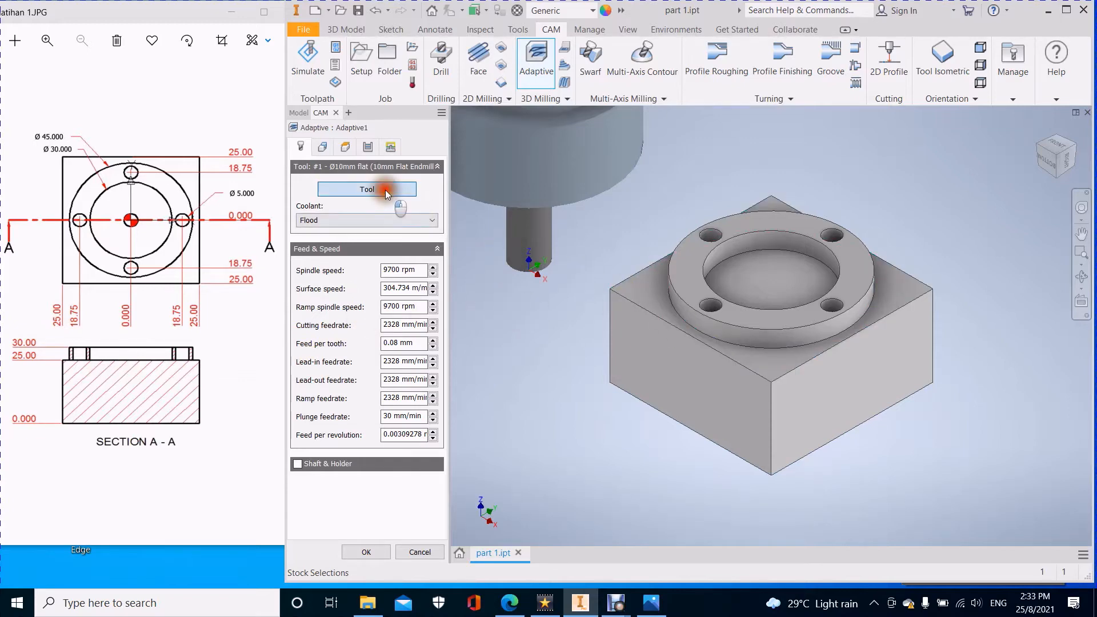
pyautogui.rightClick(417, 166)
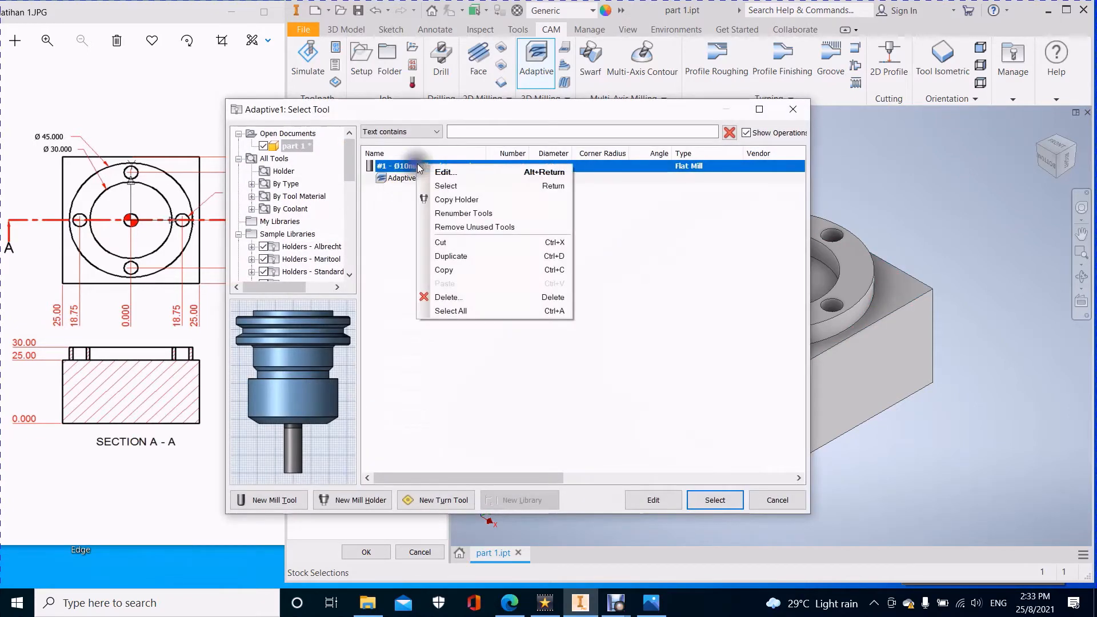
pyautogui.click(460, 173)
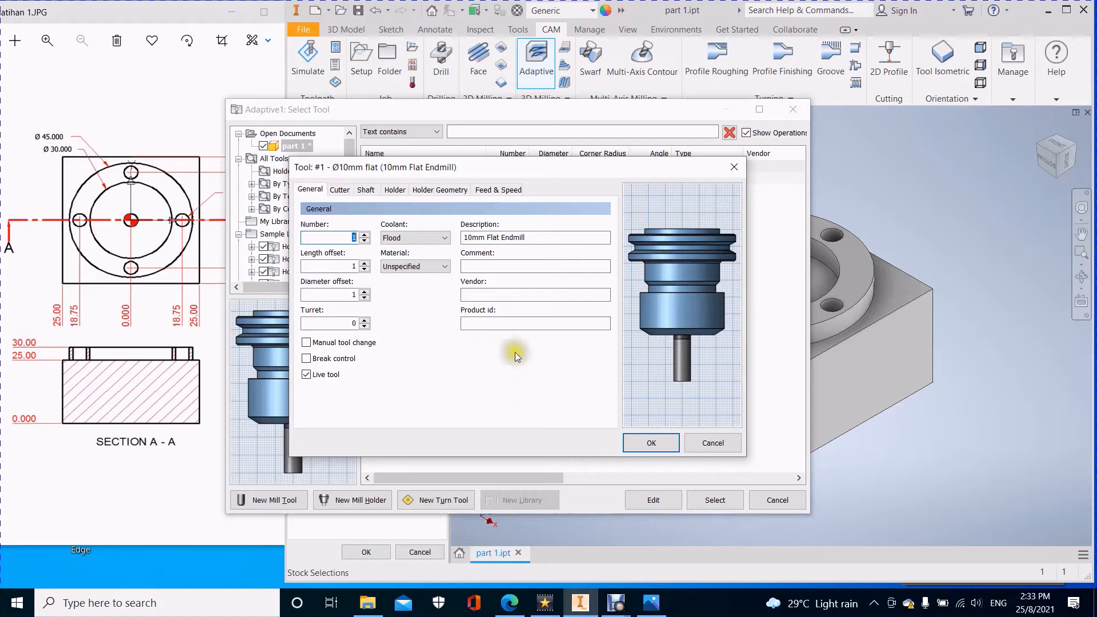
pyautogui.click(348, 193)
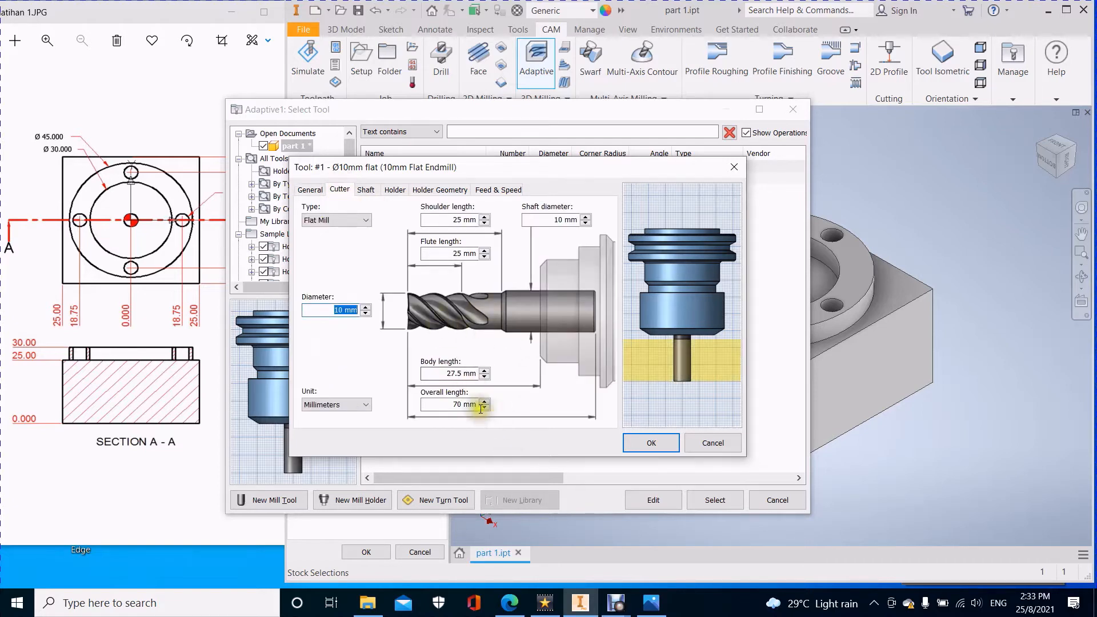
pyautogui.doubleClick(439, 404)
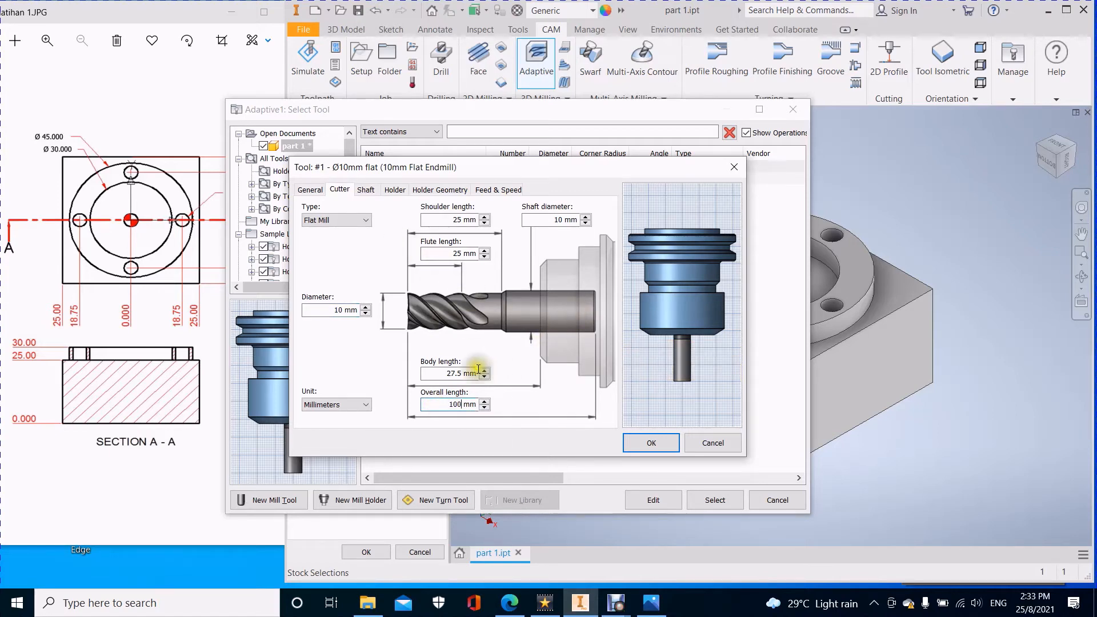
pyautogui.click(448, 374)
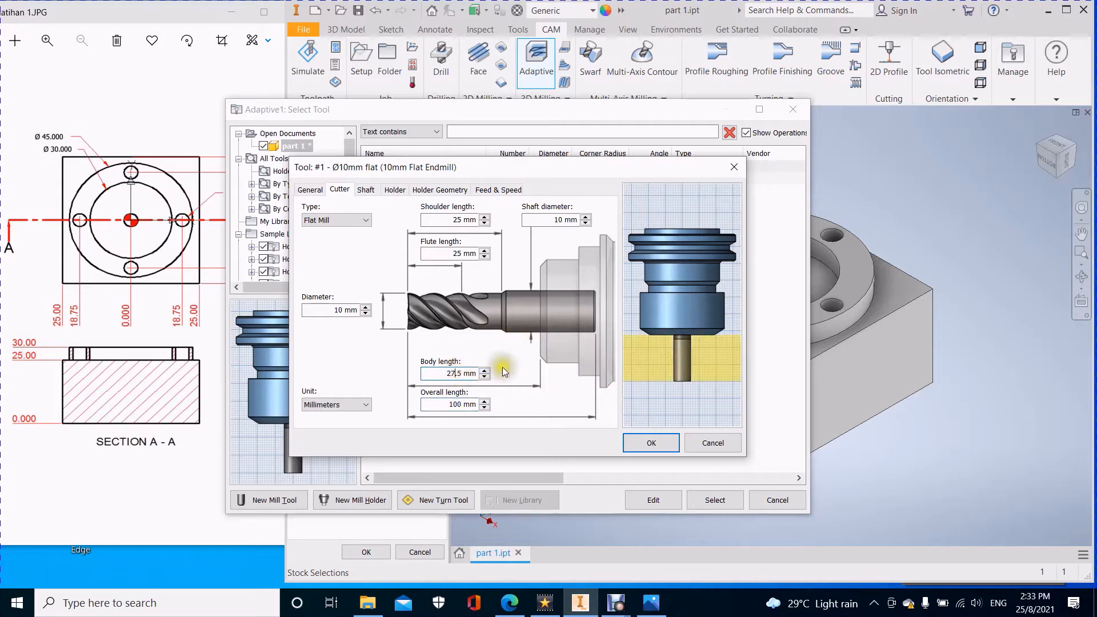
pyautogui.doubleClick(457, 374)
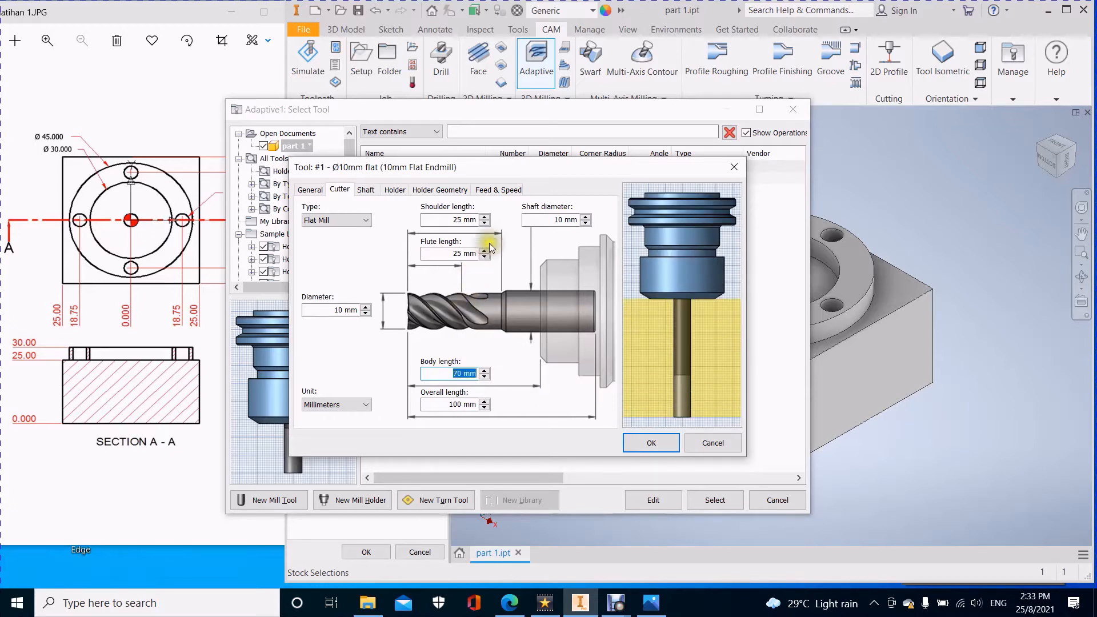
# Set the endmill's shoulder length and flute length to 60 mm, and accept the edited tool for the adaptive operation
pyautogui.click(455, 220)
pyautogui.doubleClick(454, 220)
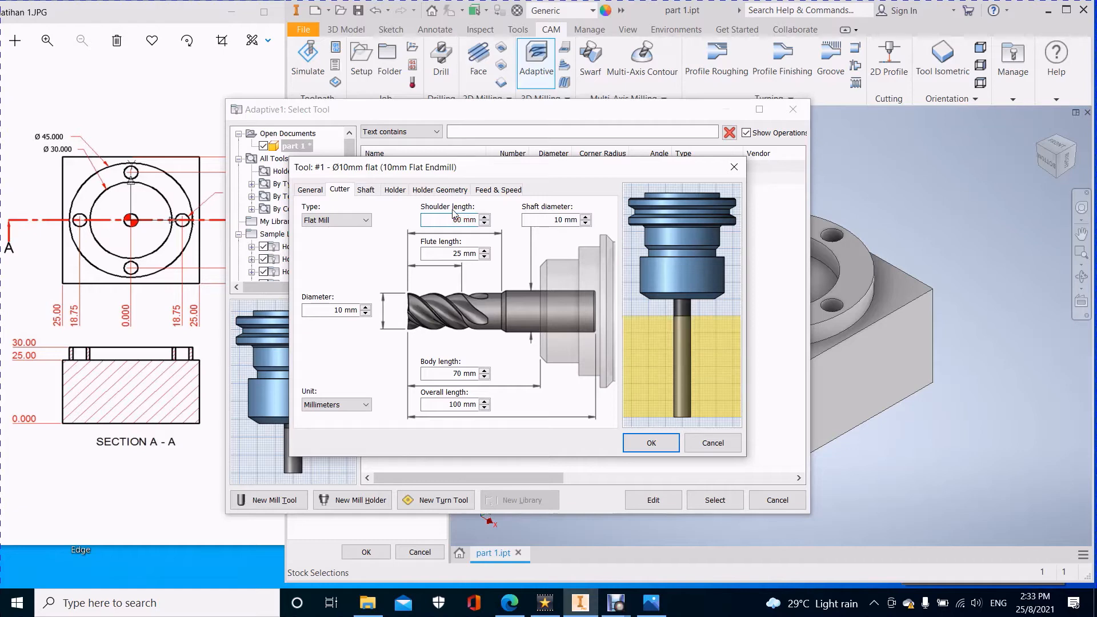
pyautogui.doubleClick(463, 253)
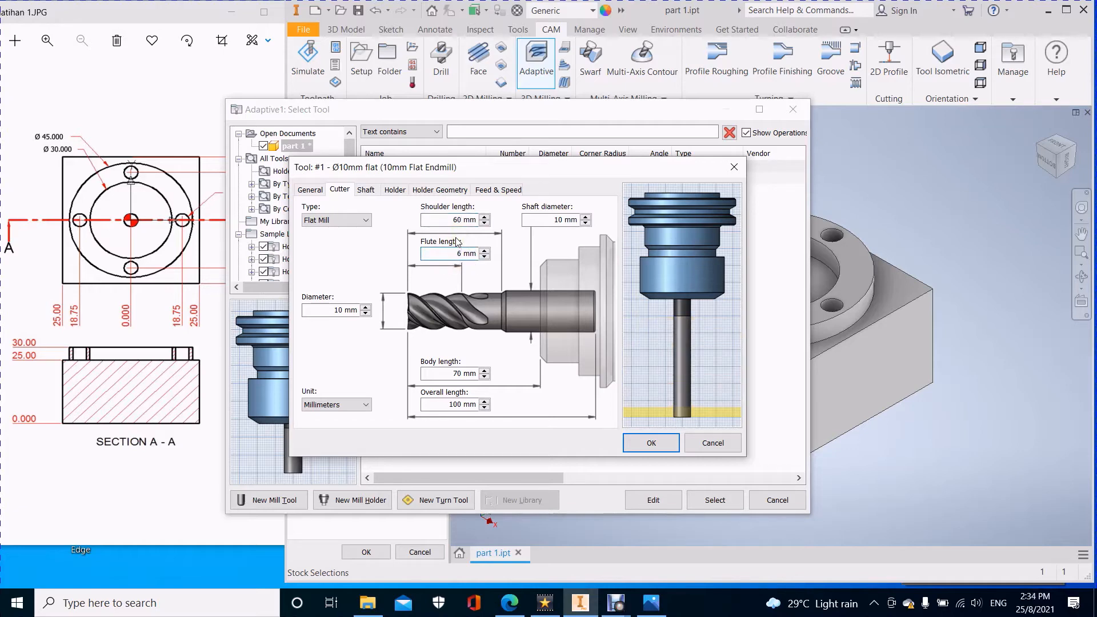
pyautogui.write('60')
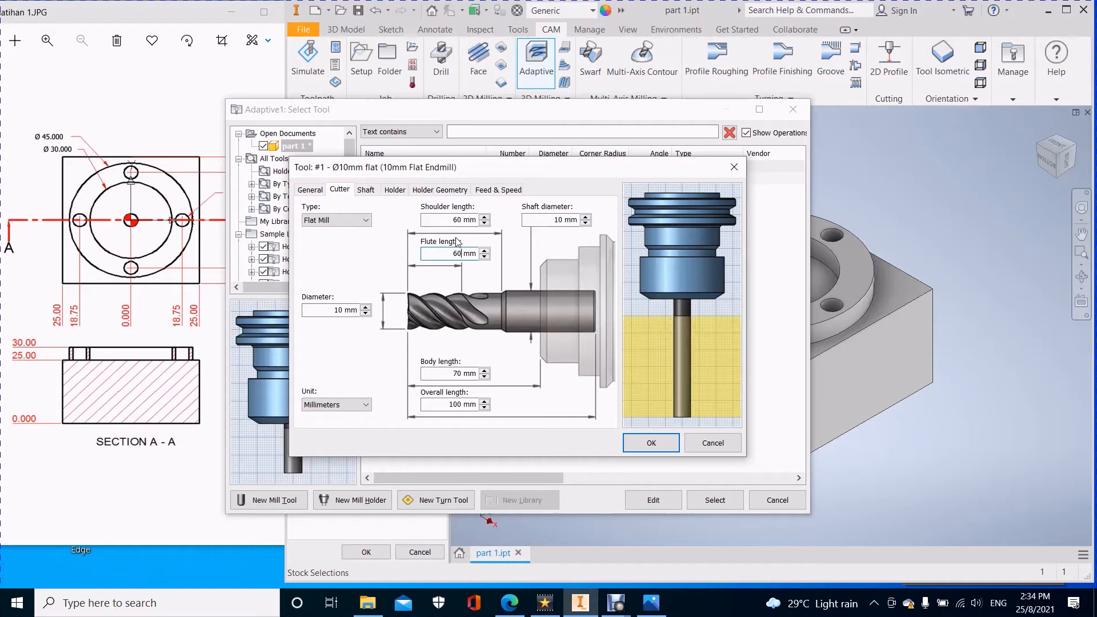
pyautogui.click(650, 446)
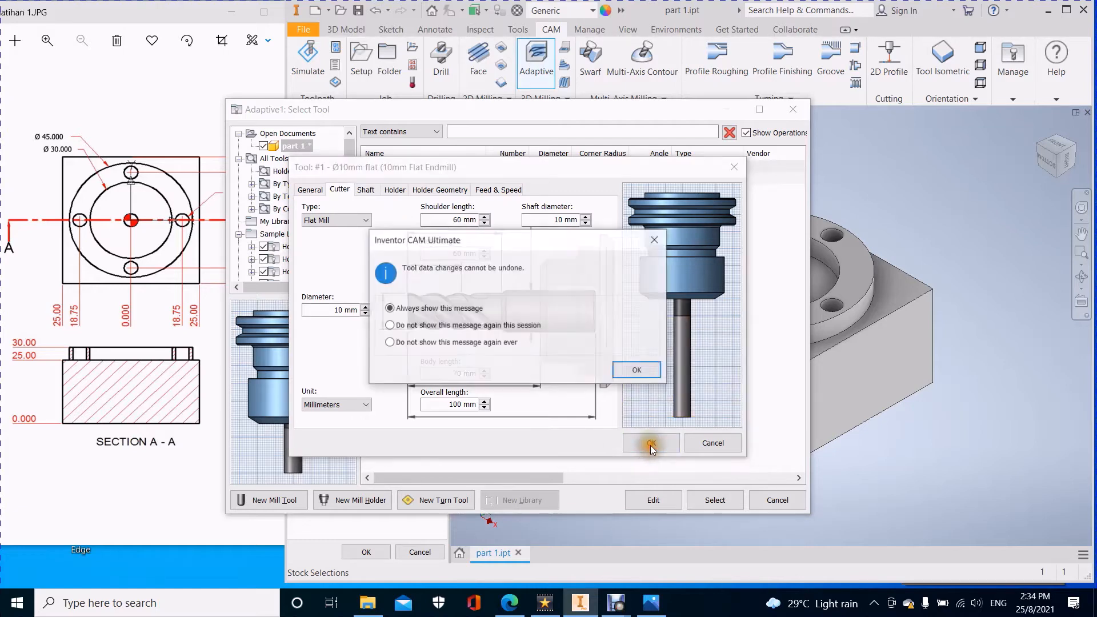
pyautogui.click(638, 367)
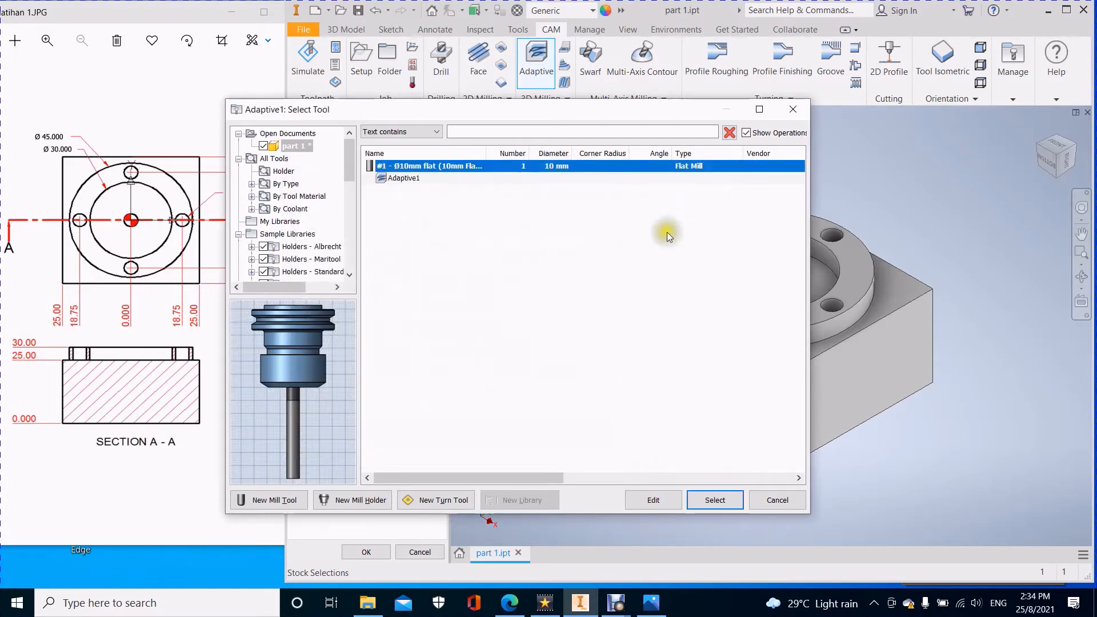
pyautogui.click(727, 500)
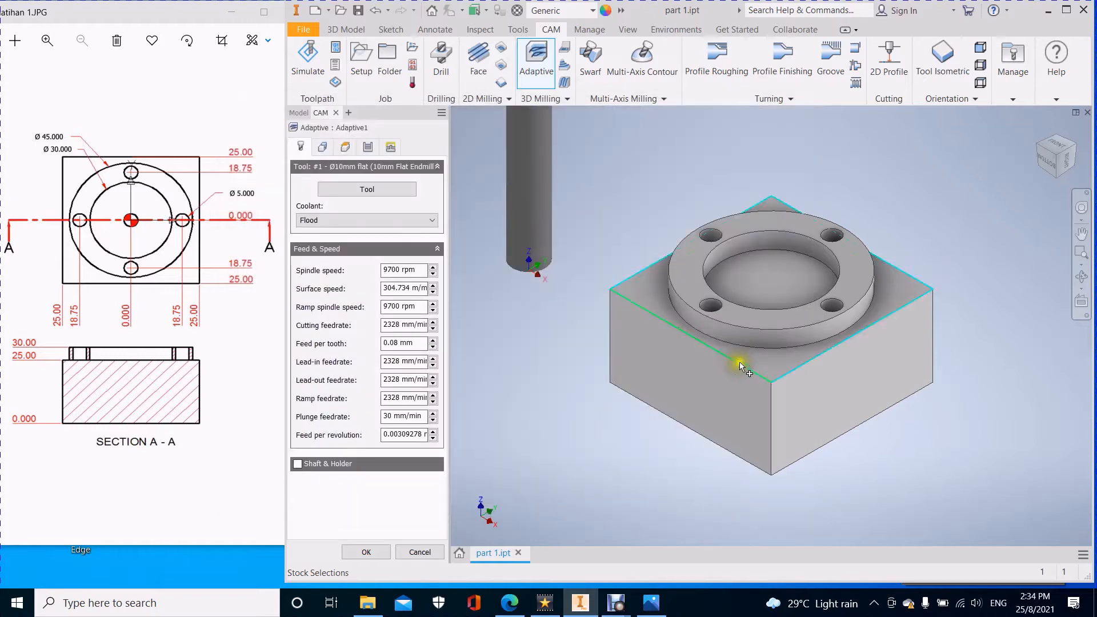
# Try Silhouette as the adaptive operation's machining boundary, and return the boundary to None
pyautogui.scroll(4, 788, 380)
pyautogui.scroll(-3, 790, 377)
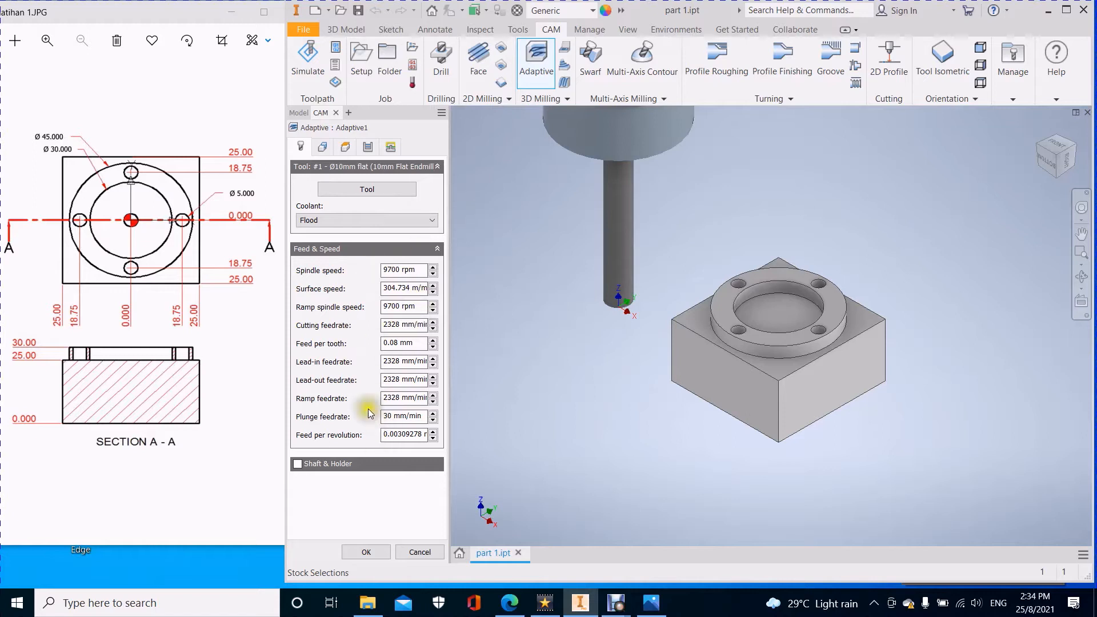
pyautogui.click(317, 154)
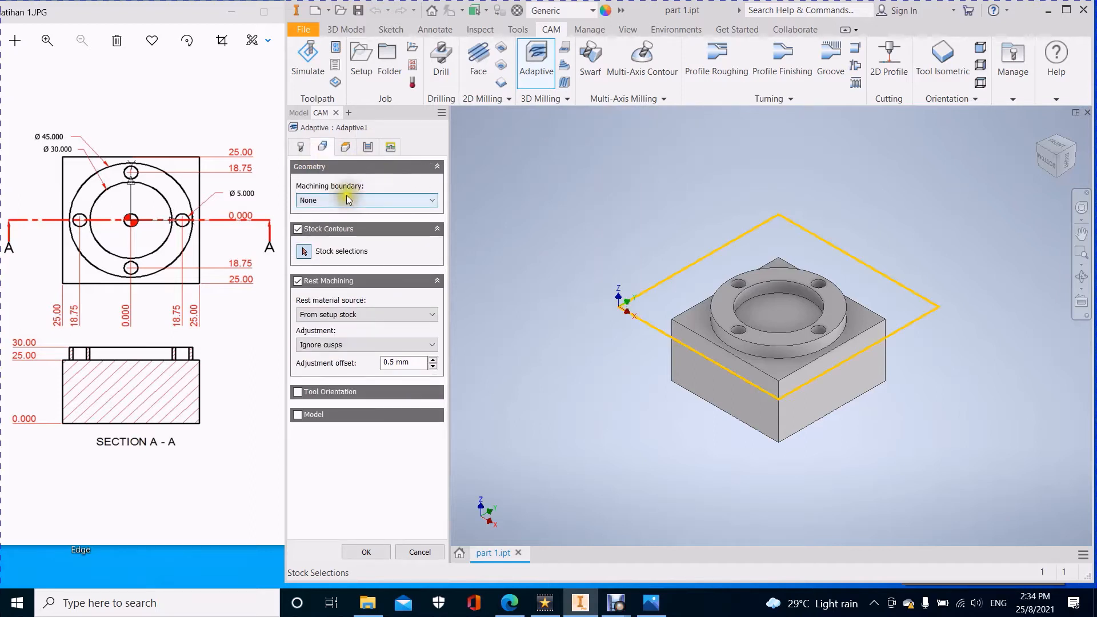
pyautogui.click(425, 202)
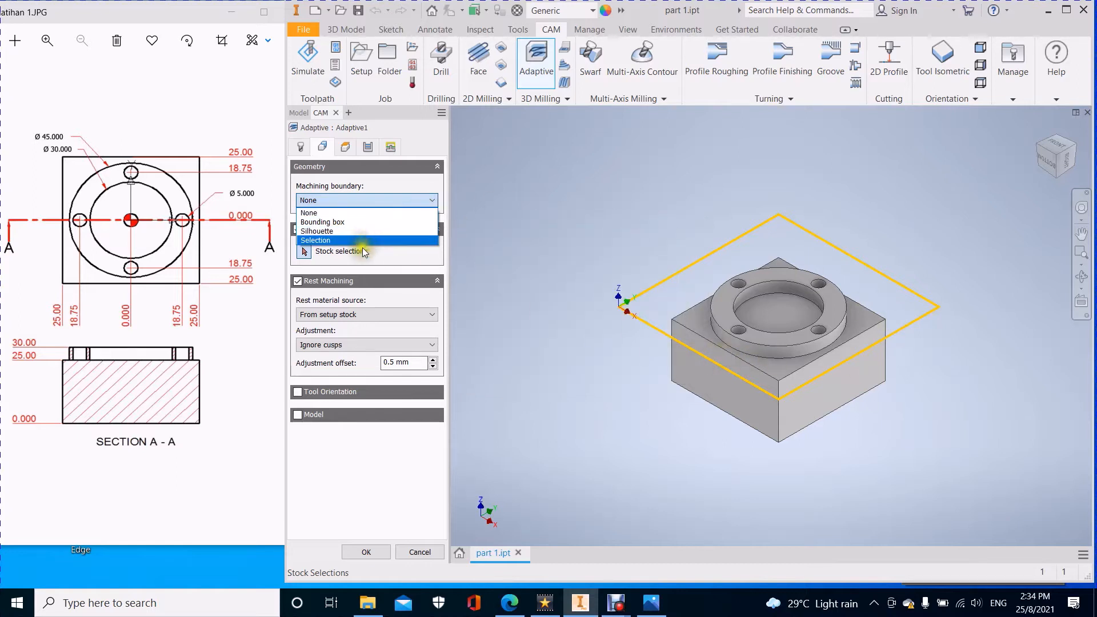
pyautogui.click(328, 230)
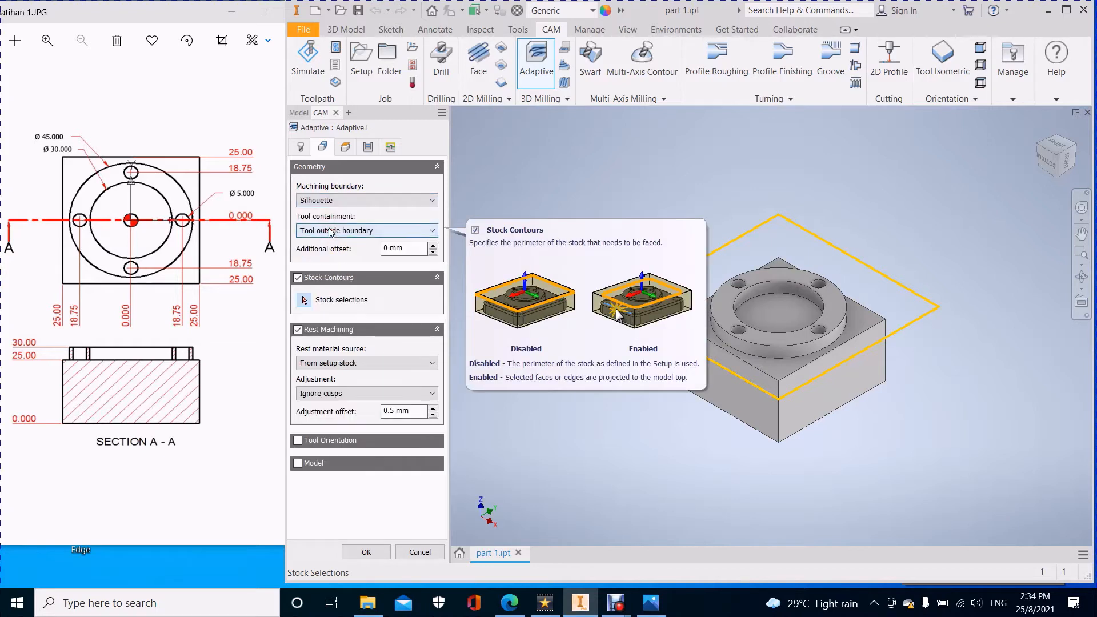
pyautogui.click(353, 200)
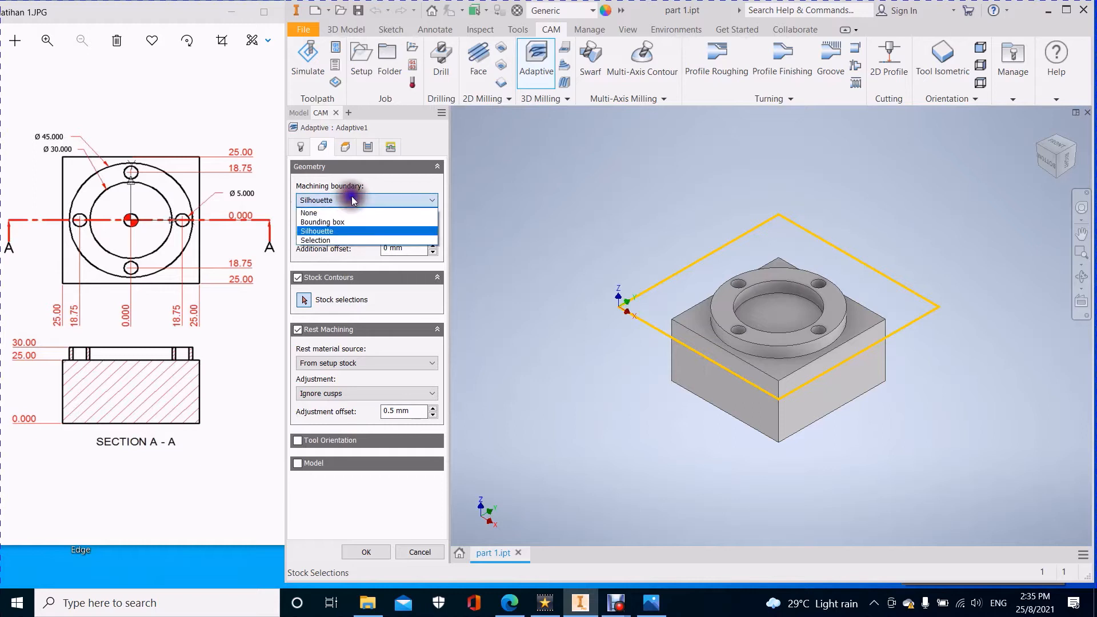
pyautogui.click(356, 213)
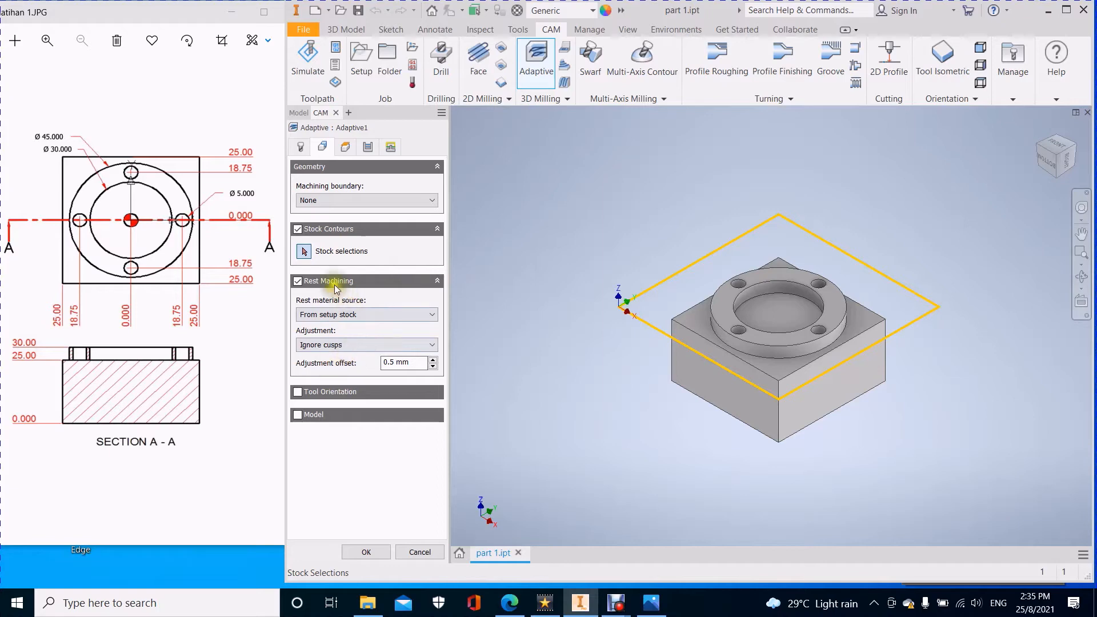
# Review the rest material source options, and try enabling the Tool Orientation override before switching it off again
pyautogui.click(372, 315)
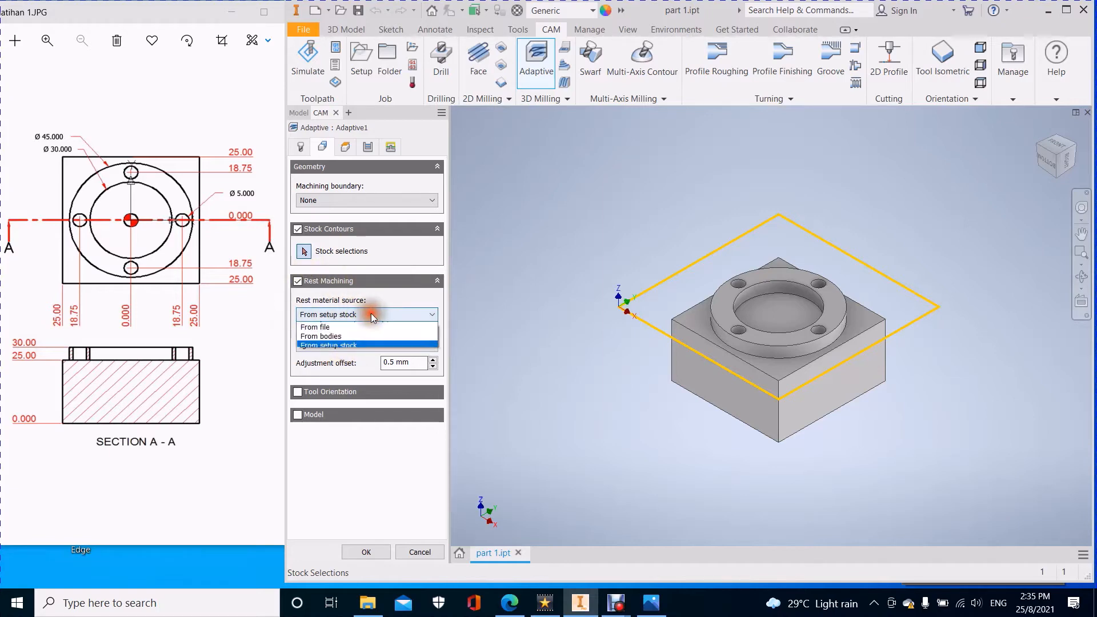
pyautogui.click(372, 315)
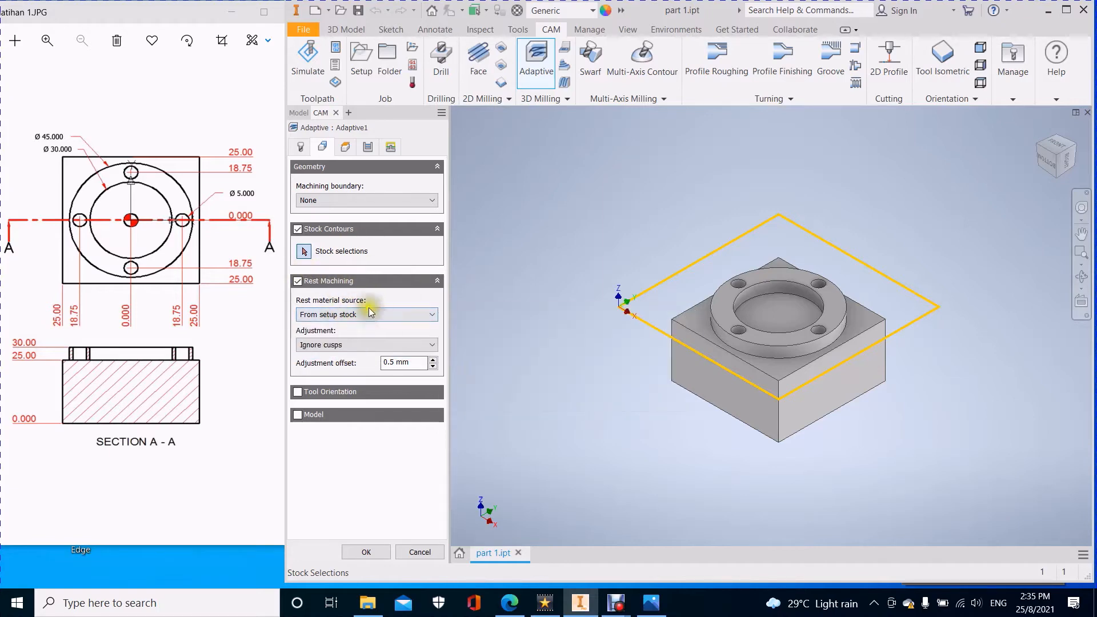
pyautogui.click(298, 392)
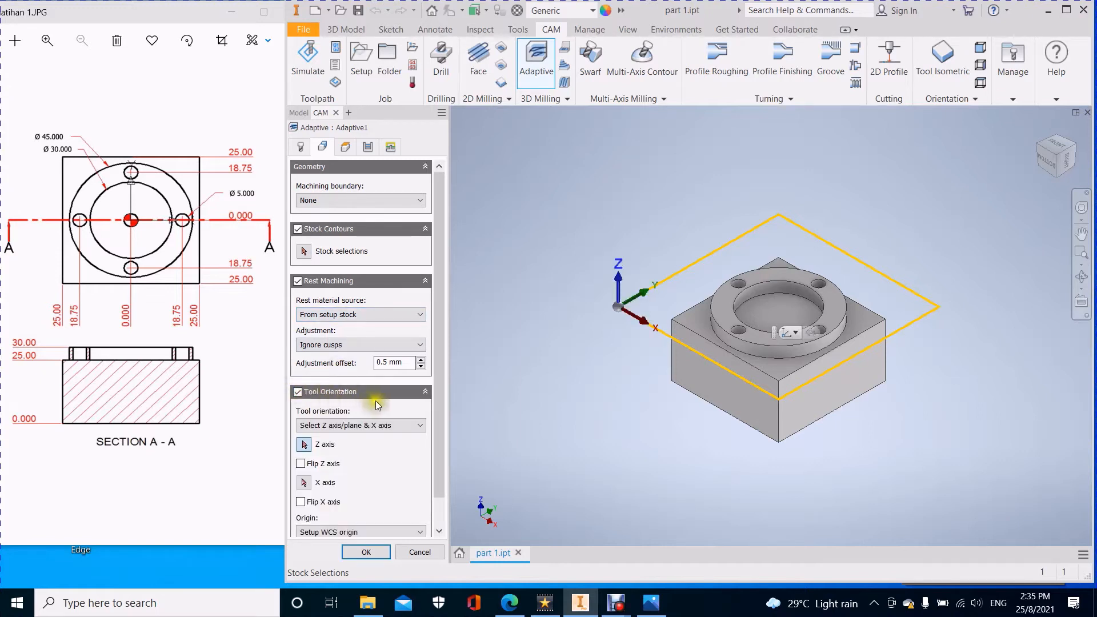
pyautogui.scroll(-2, 447, 407)
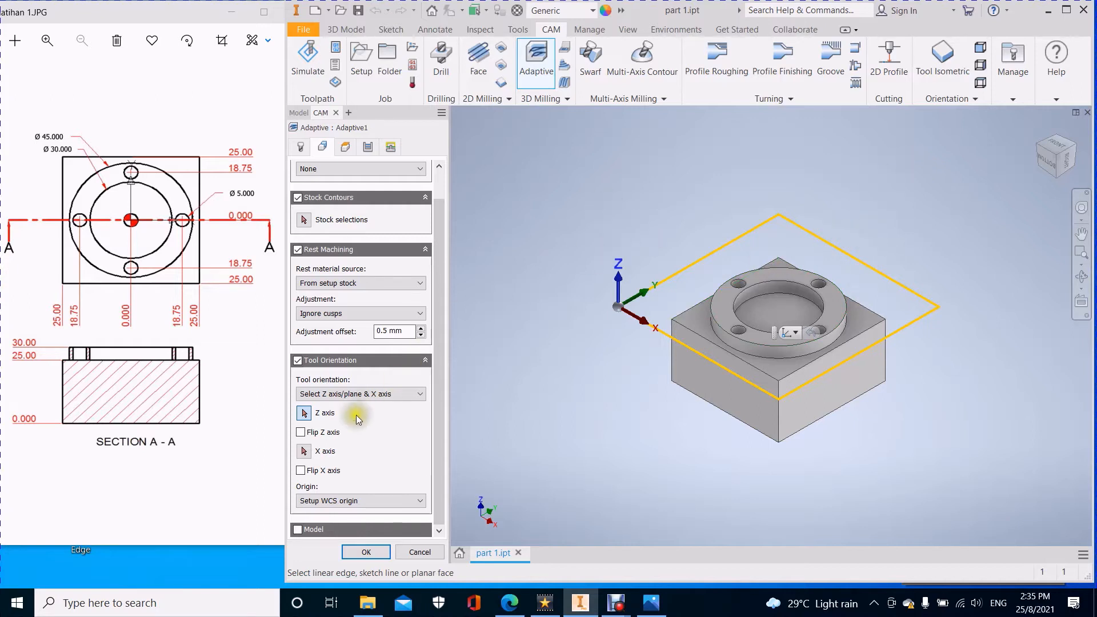
pyautogui.click(298, 361)
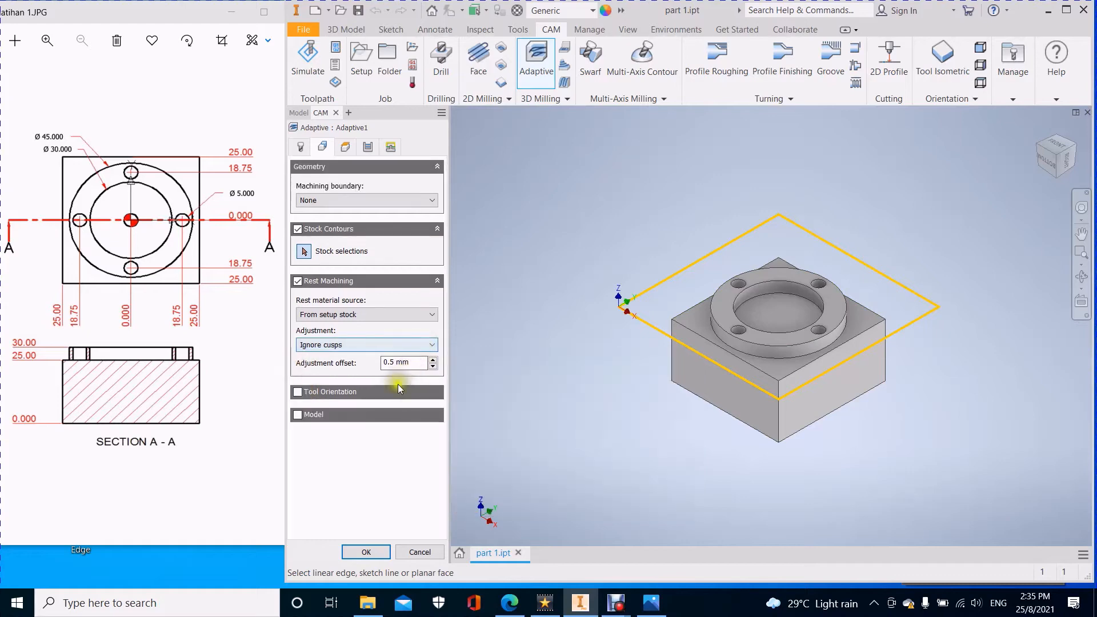
# Try enabling the Model override with its surface selection for the adaptive operation, and switch it off again
pyautogui.click(298, 415)
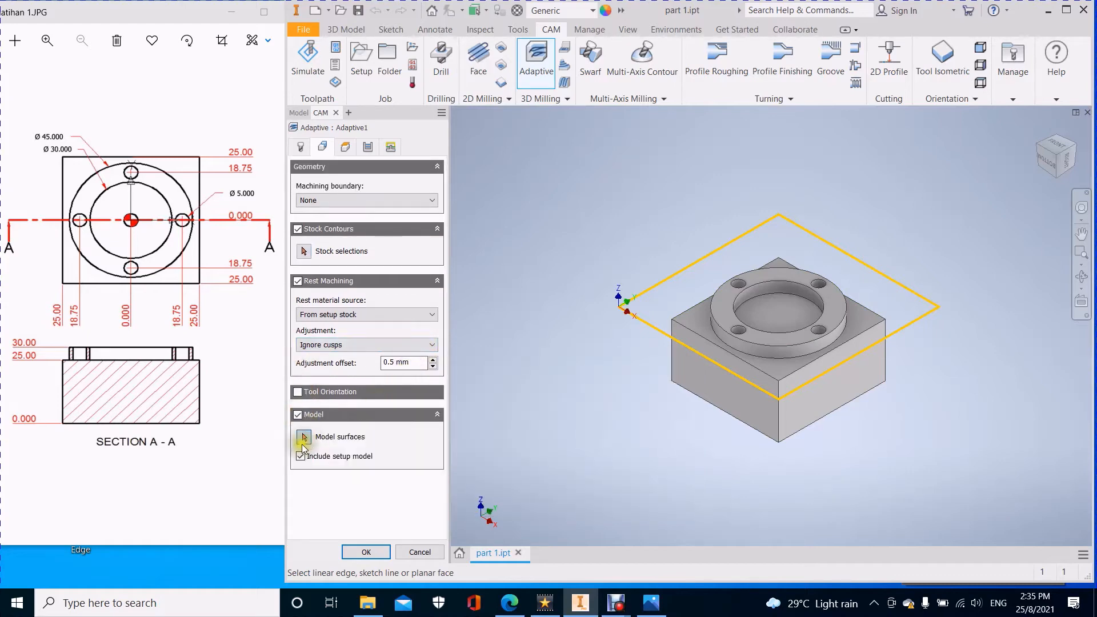
pyautogui.click(363, 440)
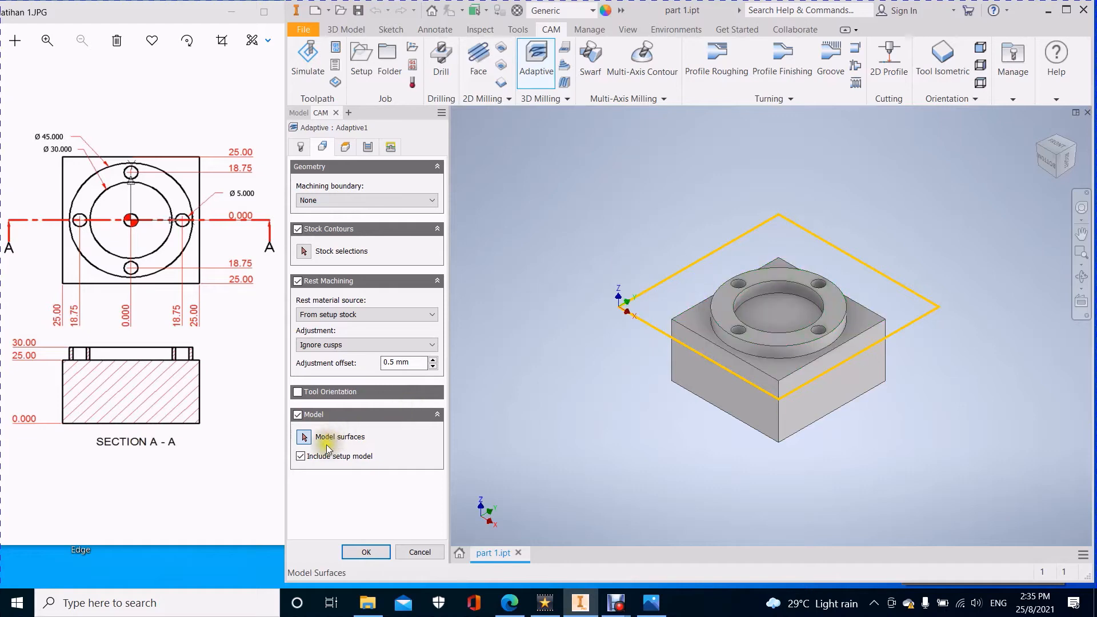
pyautogui.click(298, 414)
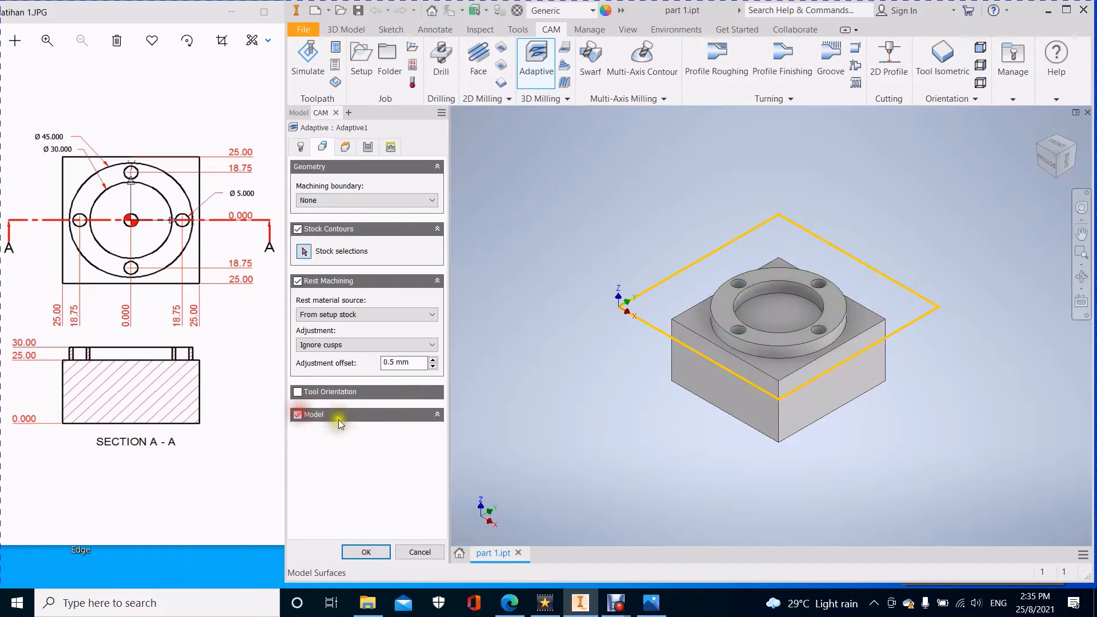
# Set the adaptive operation's clearance height offset to 50 mm from the retract height
pyautogui.click(347, 148)
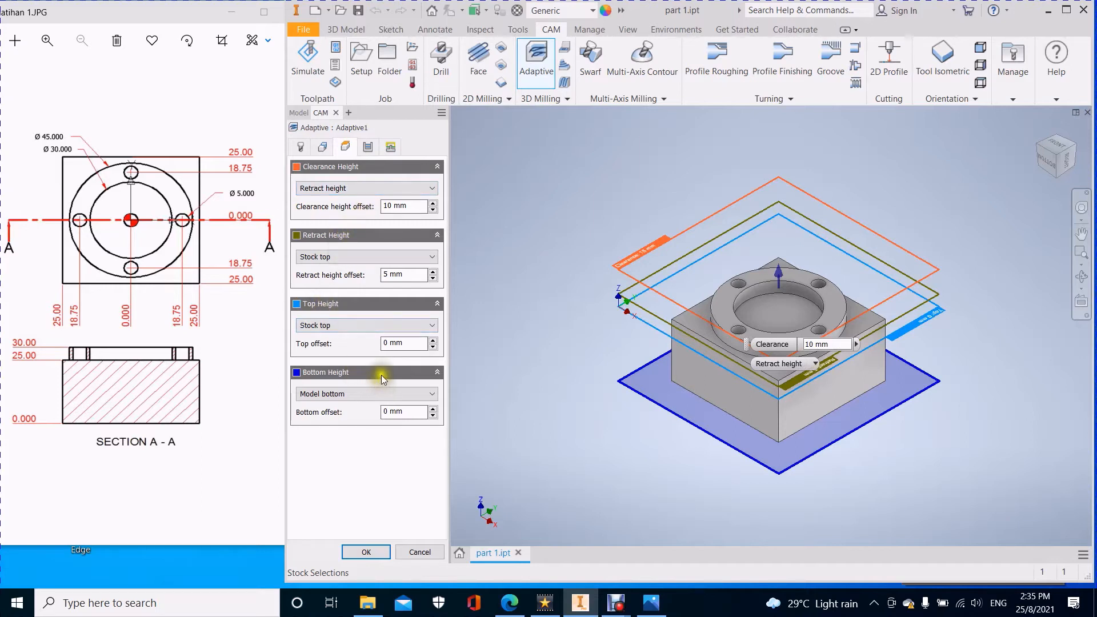
pyautogui.click(386, 209)
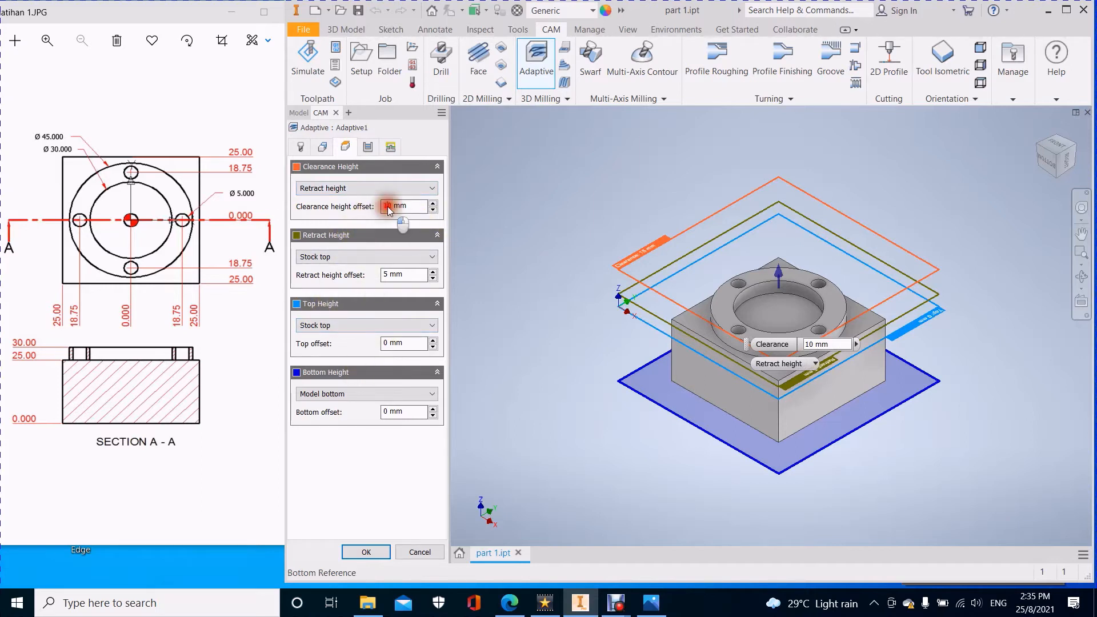
pyautogui.press('BackSpace')
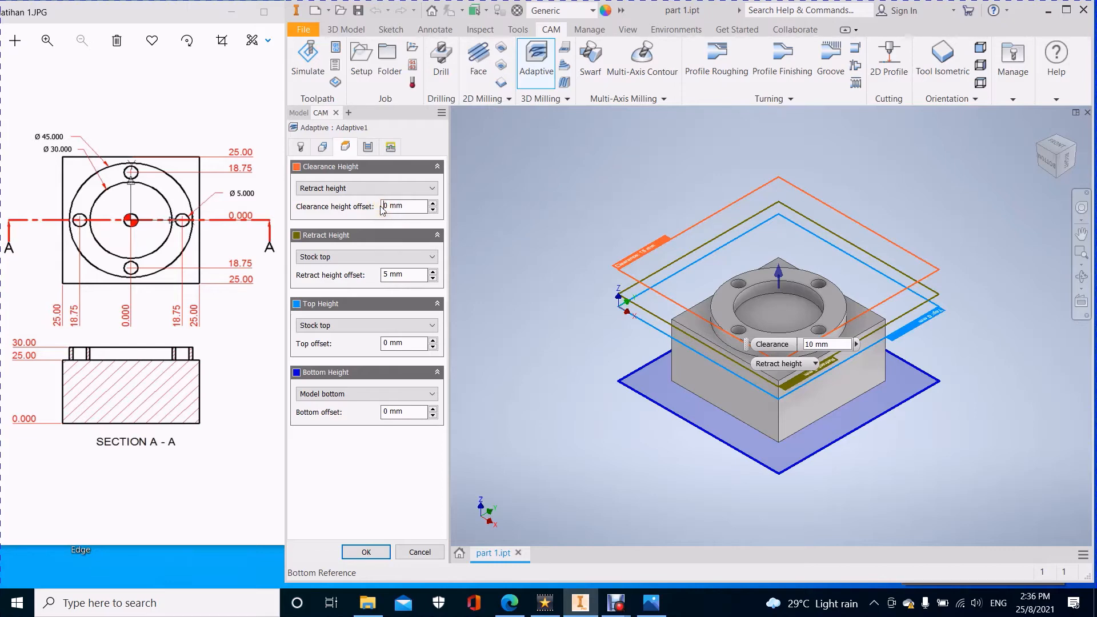
pyautogui.write('5')
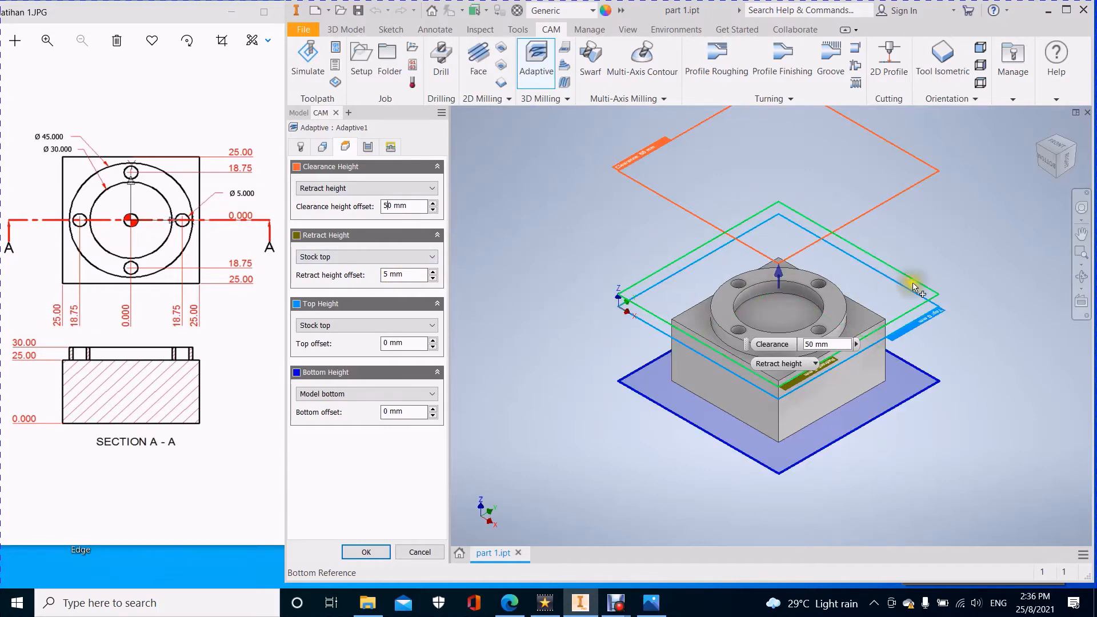
# Try the Both ways option in the adaptive passes settings, switch it off again, and review the cutting direction choices
pyautogui.click(367, 148)
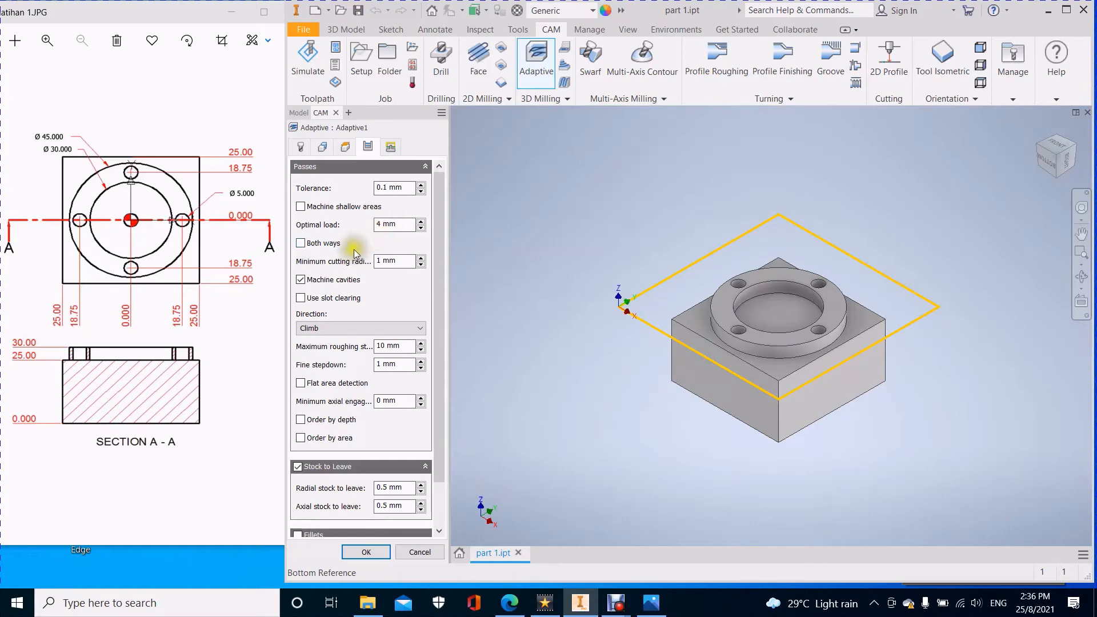
pyautogui.click(327, 244)
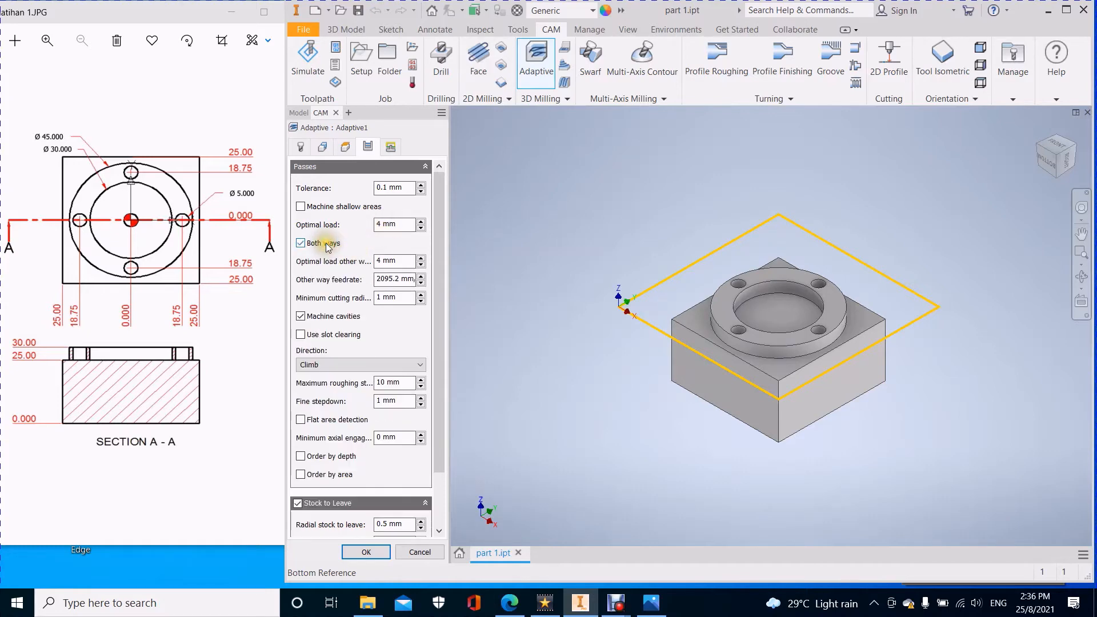
pyautogui.click(328, 244)
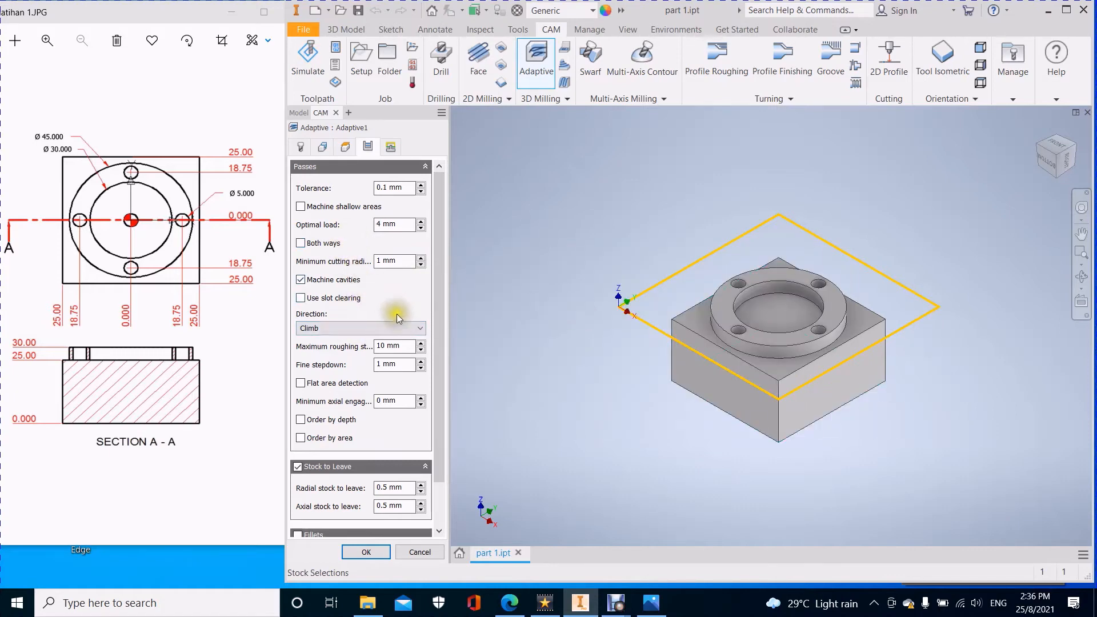
pyautogui.click(411, 329)
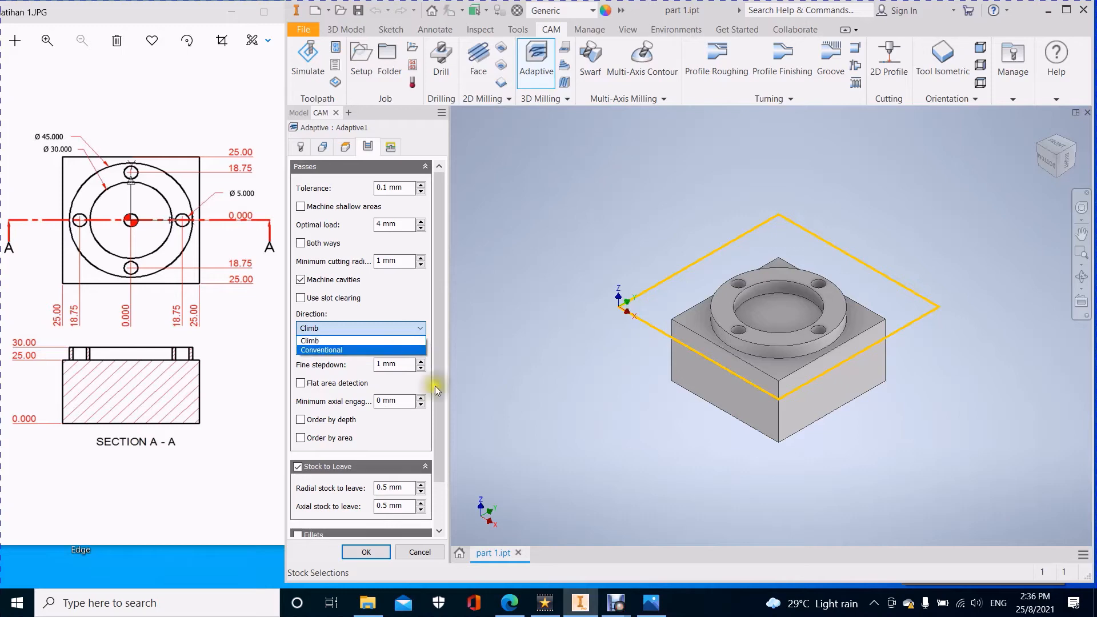
pyautogui.click(513, 358)
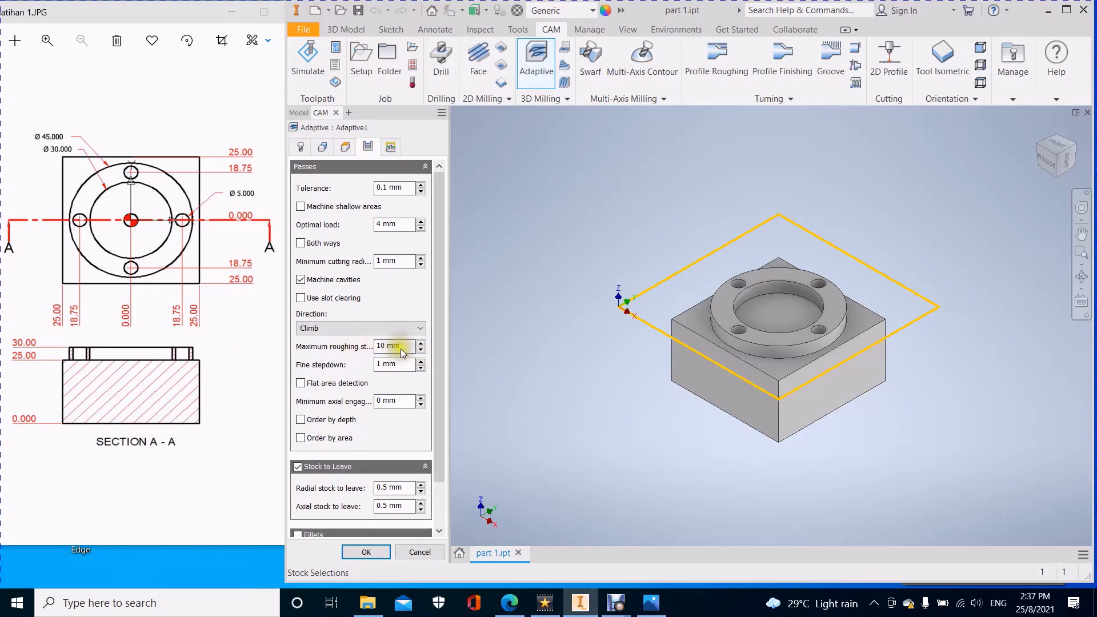
# Review the maximum roughing stepdown and the linking settings, and accept the adaptive operation to generate its toolpath
pyautogui.moveTo(409, 355)
pyautogui.click(394, 144)
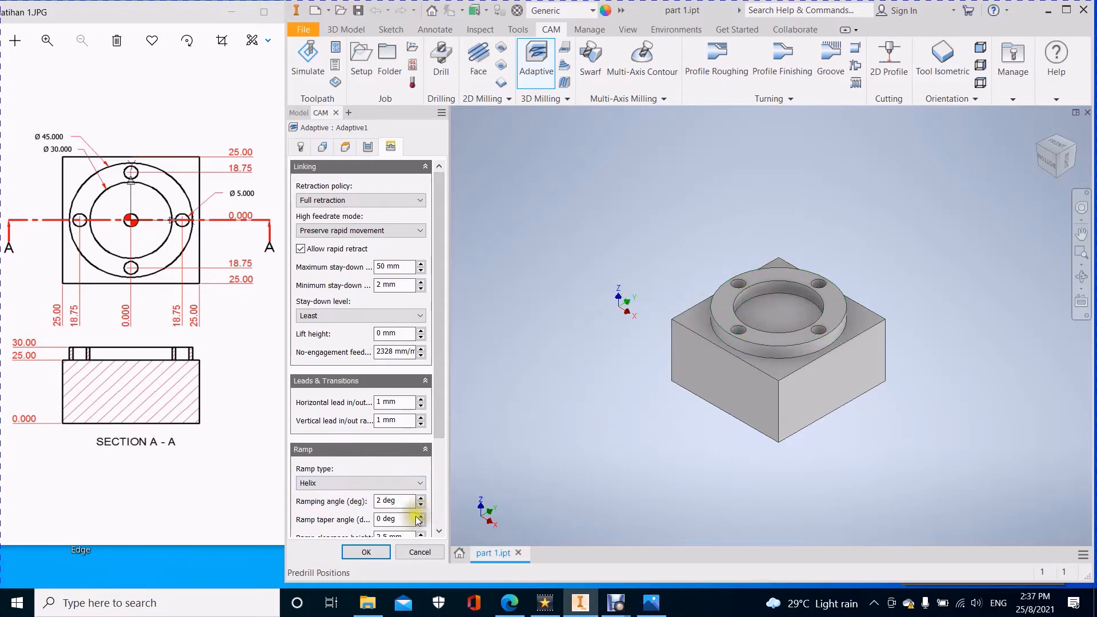
pyautogui.click(367, 552)
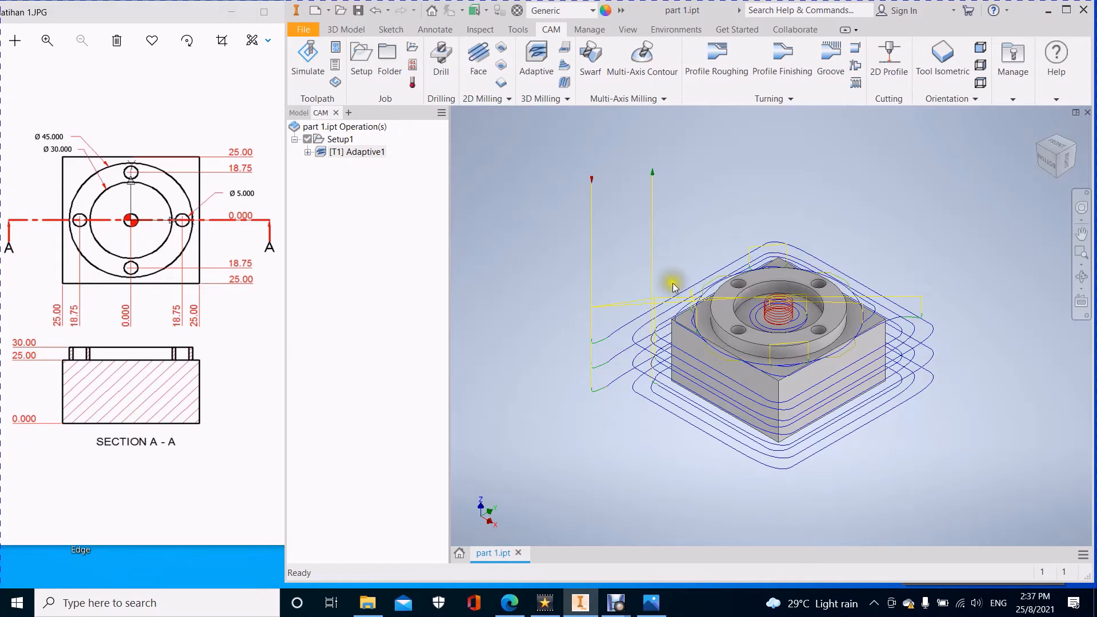
# Simulate the adaptive toolpath with the stock shown and a faster playback speed, and close the simulation
pyautogui.click(305, 65)
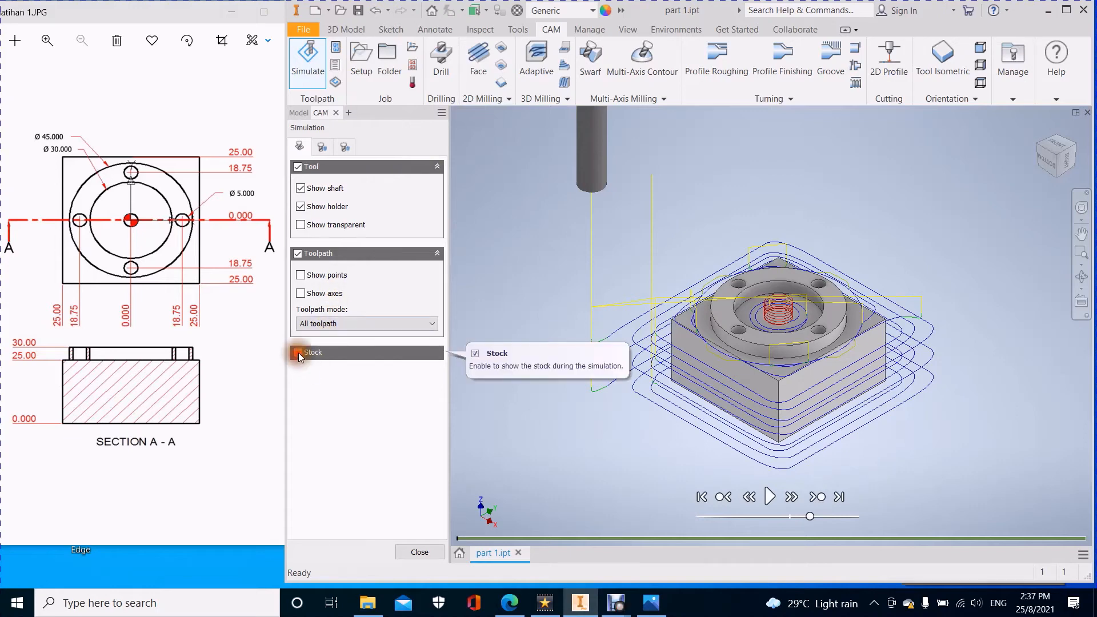
pyautogui.click(298, 353)
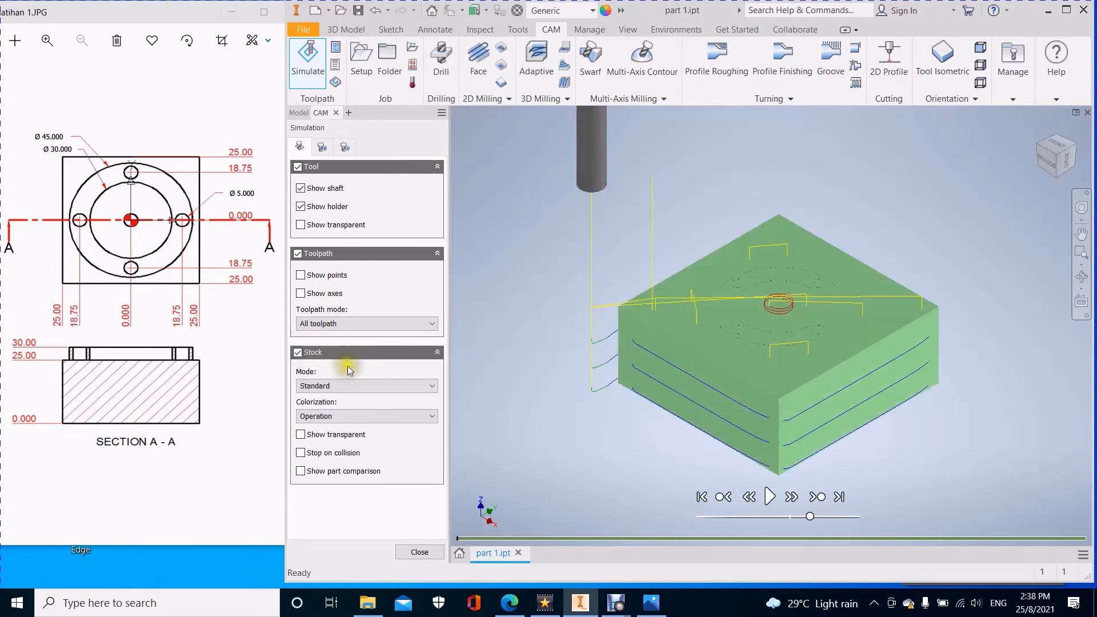
pyautogui.click(770, 497)
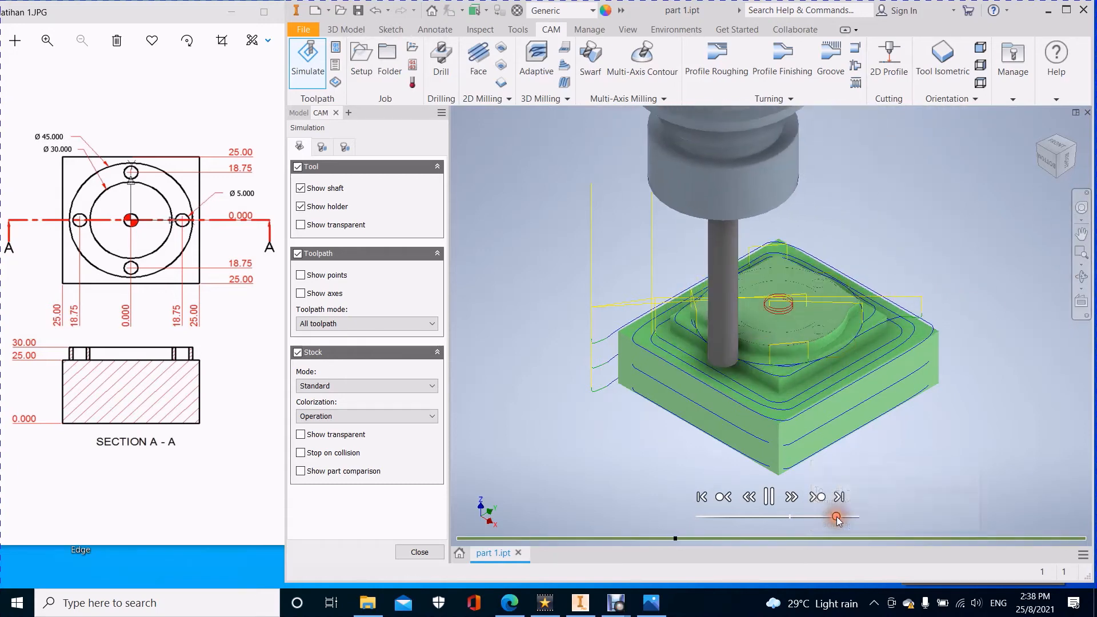
pyautogui.moveTo(846, 516); pyautogui.dragTo(847, 516)
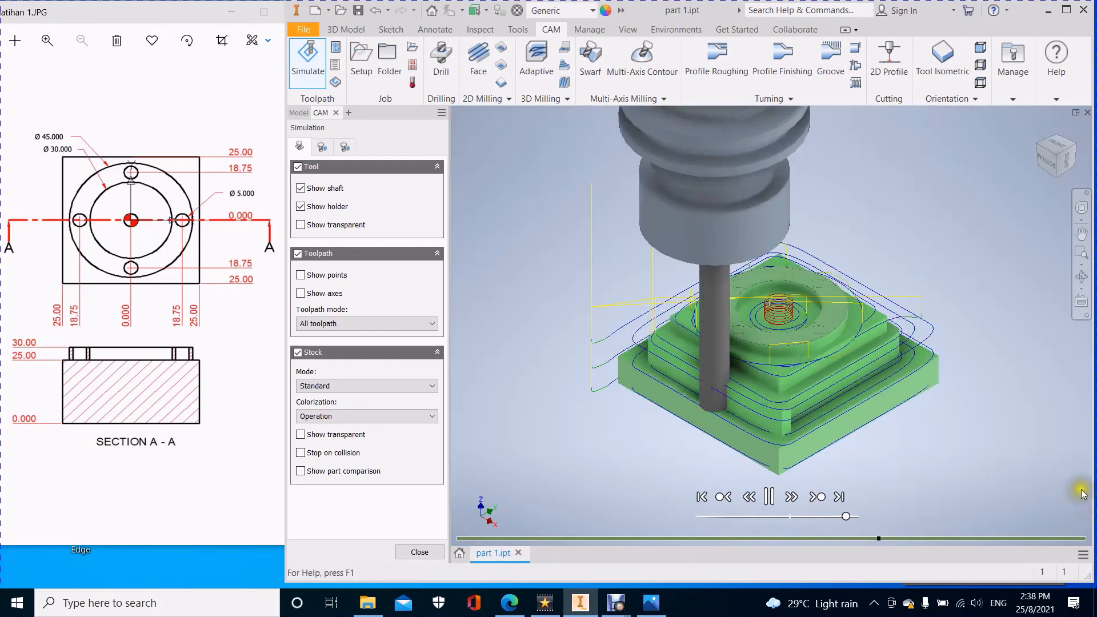
pyautogui.moveTo(848, 518); pyautogui.dragTo(867, 519)
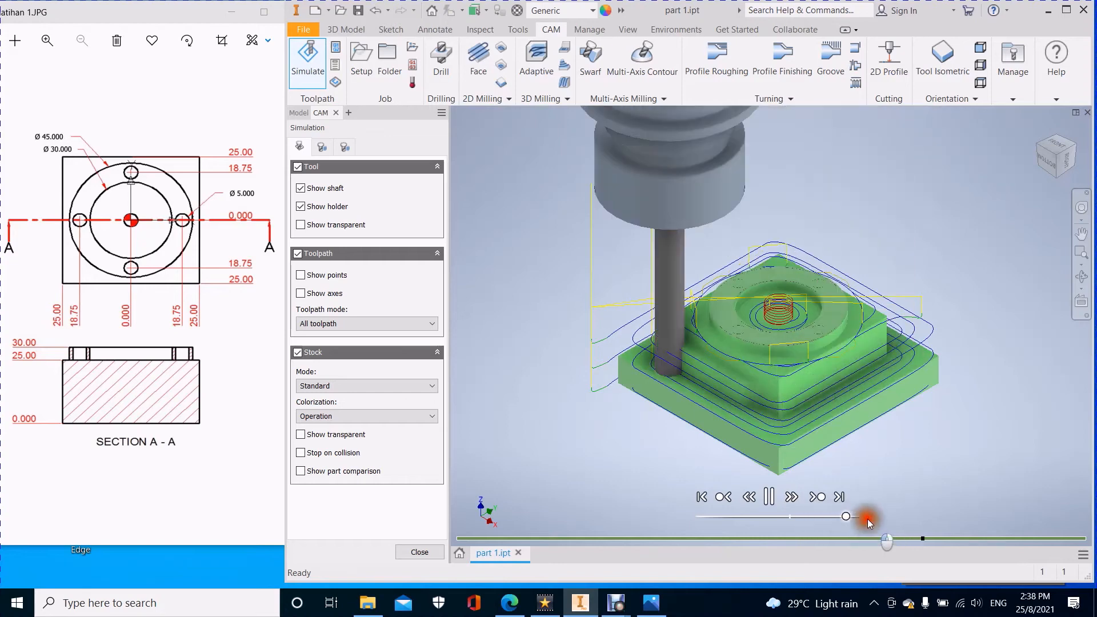
pyautogui.click(849, 519)
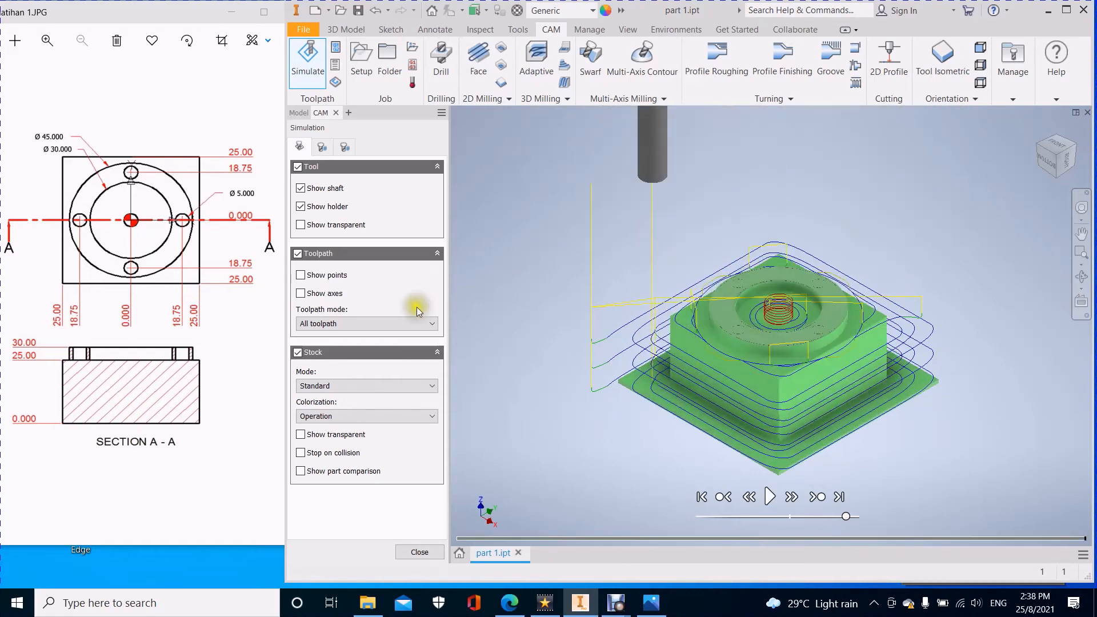
pyautogui.click(418, 553)
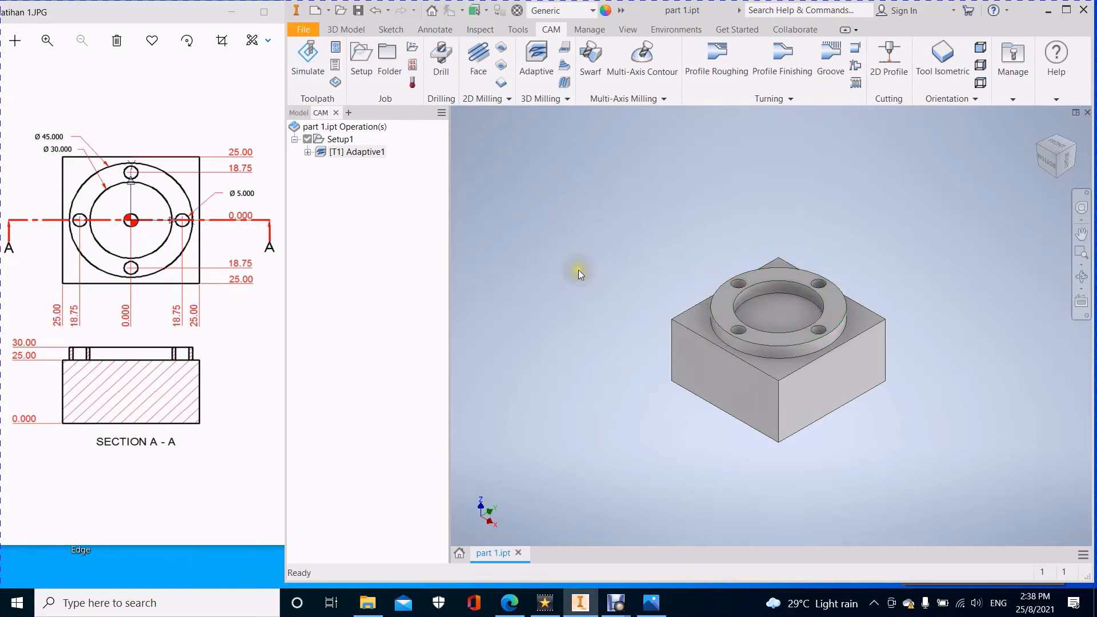
# Start a drilling operation and choose a Ø5mm drill from the tool library as its tool
pyautogui.click(444, 52)
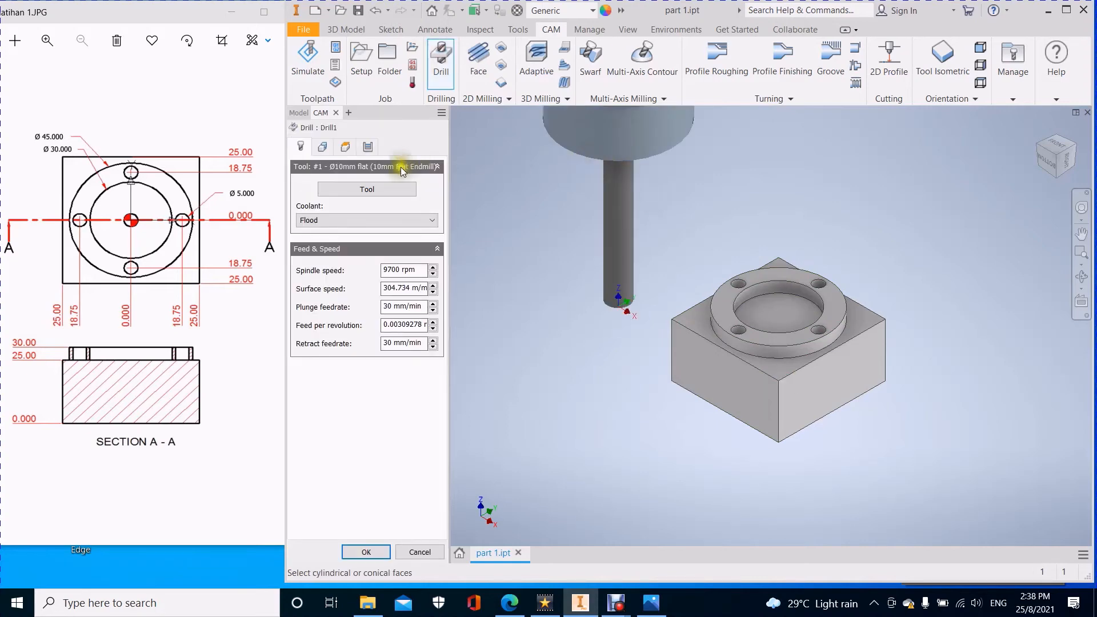
pyautogui.click(385, 189)
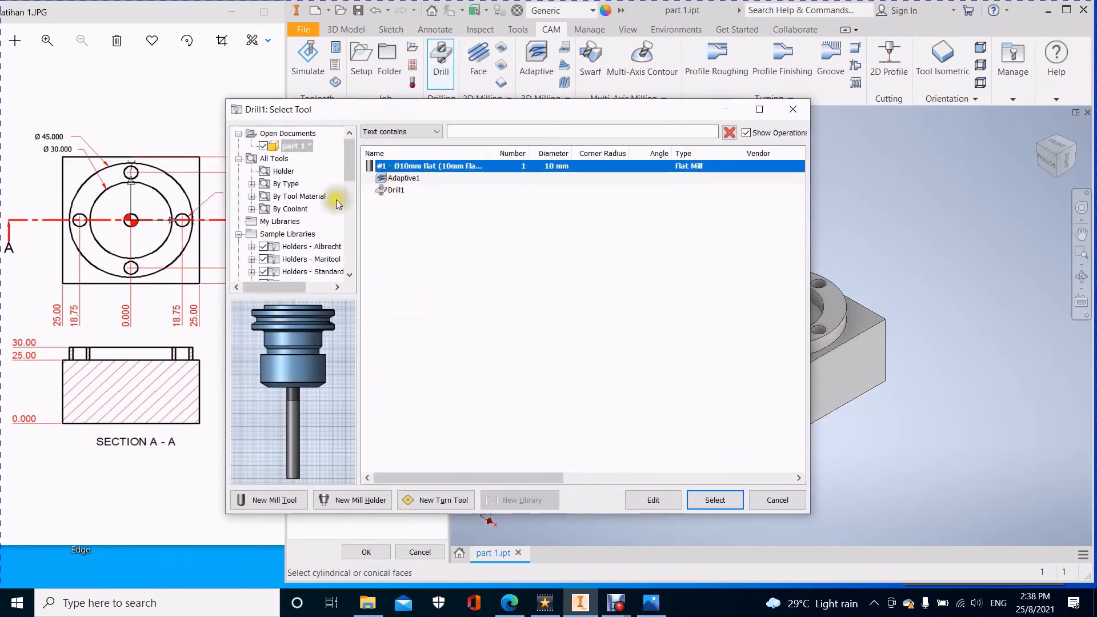
pyautogui.click(284, 187)
pyautogui.click(251, 183)
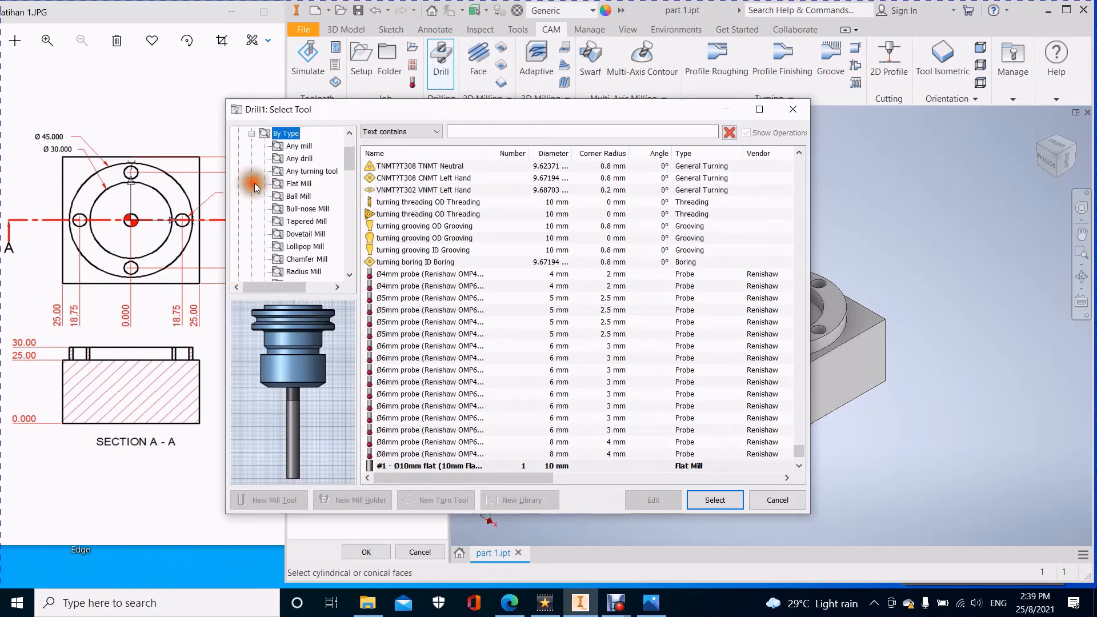
pyautogui.click(300, 158)
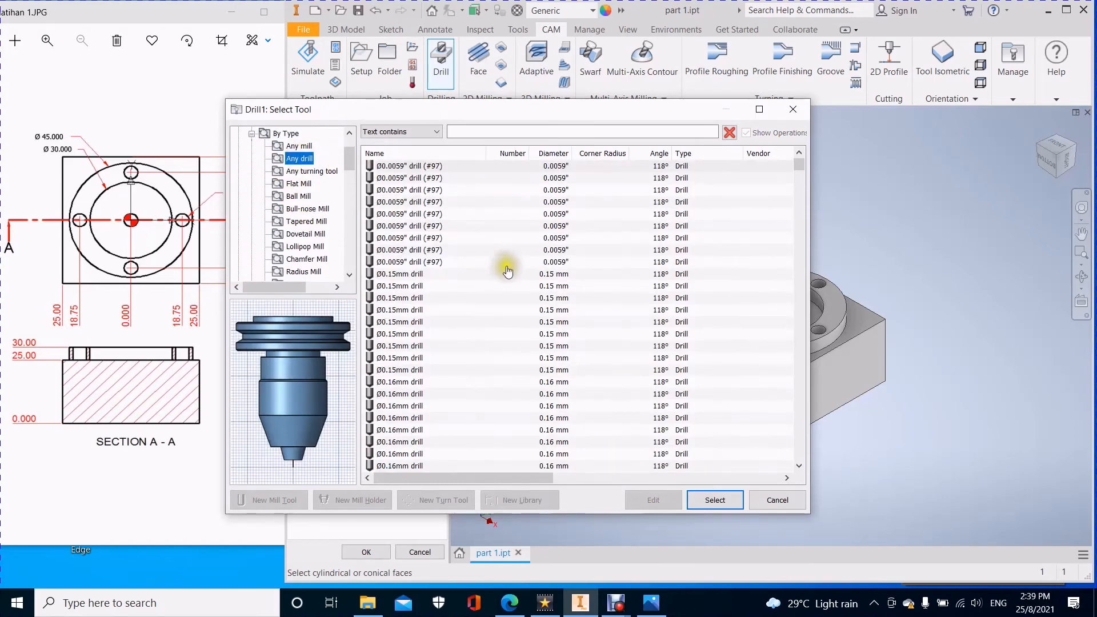
pyautogui.scroll(-15, 526, 276)
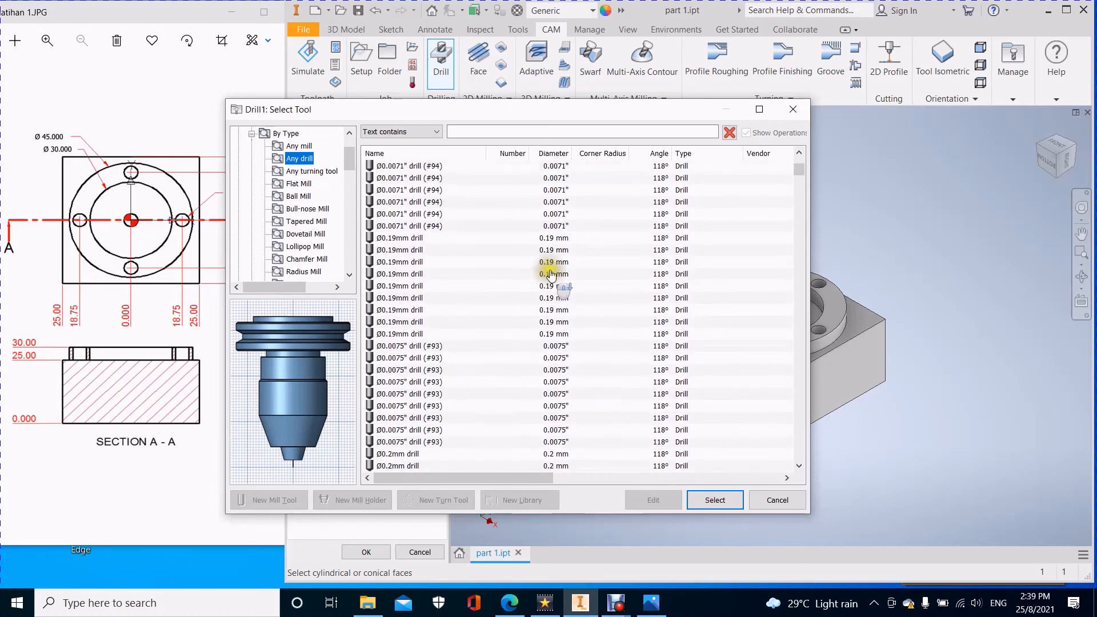
pyautogui.moveTo(804, 173); pyautogui.dragTo(799, 318)
pyautogui.scroll(10, 709, 255)
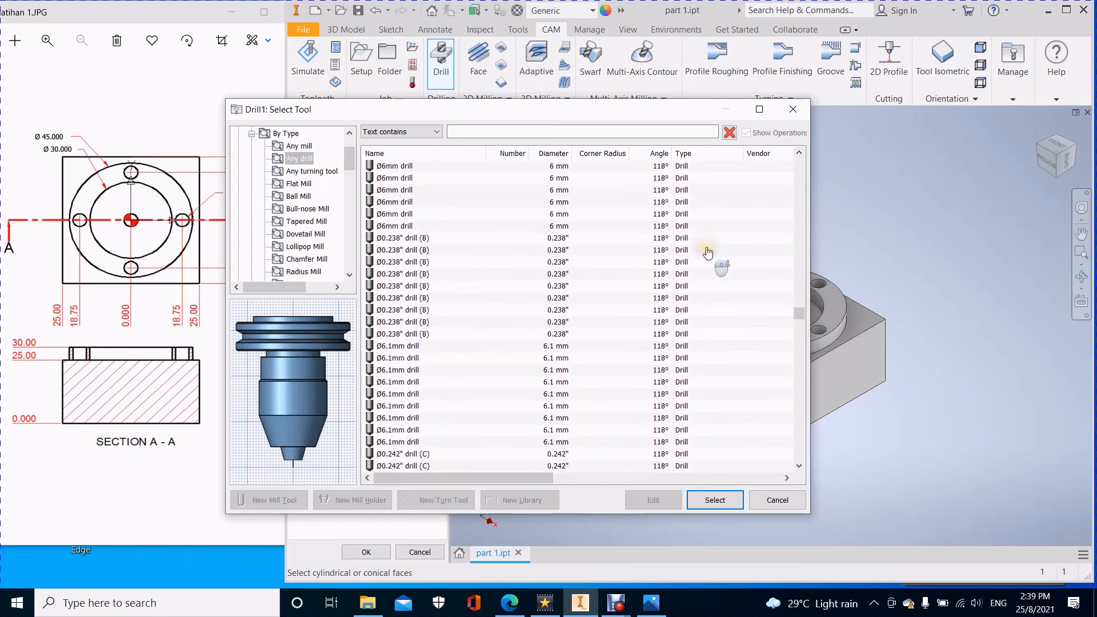
pyautogui.scroll(8, 716, 244)
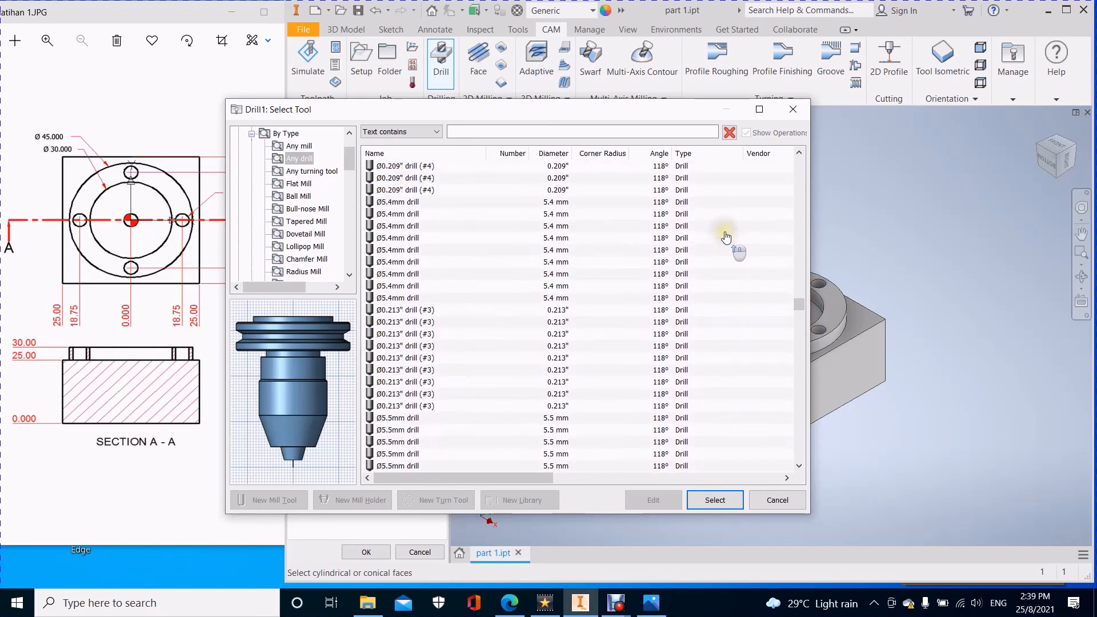
pyautogui.scroll(12, 726, 237)
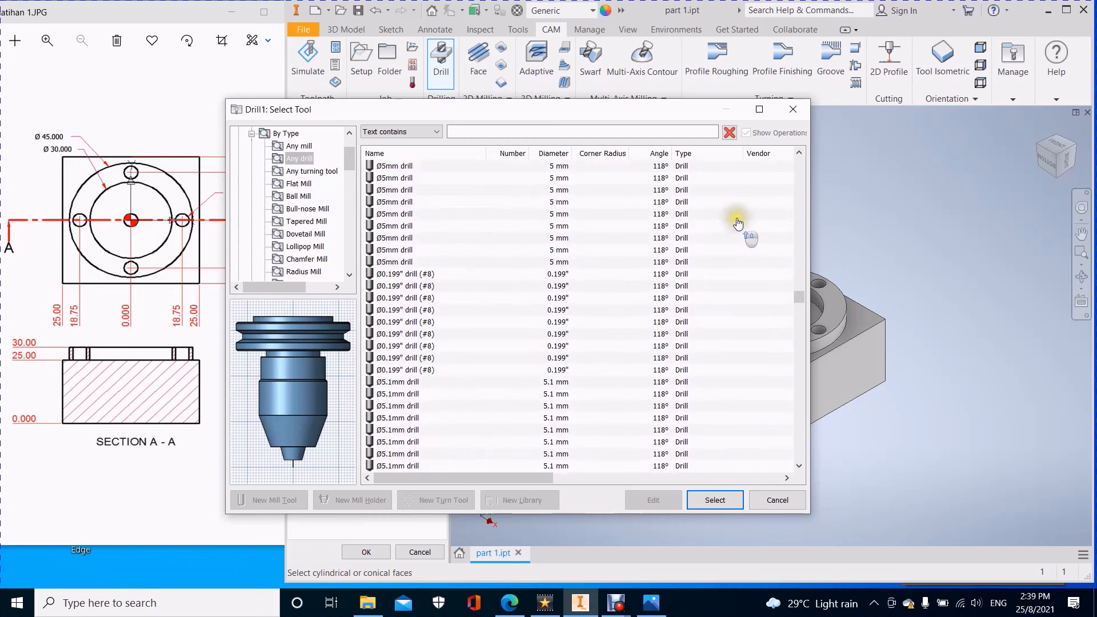
pyautogui.scroll(2, 738, 224)
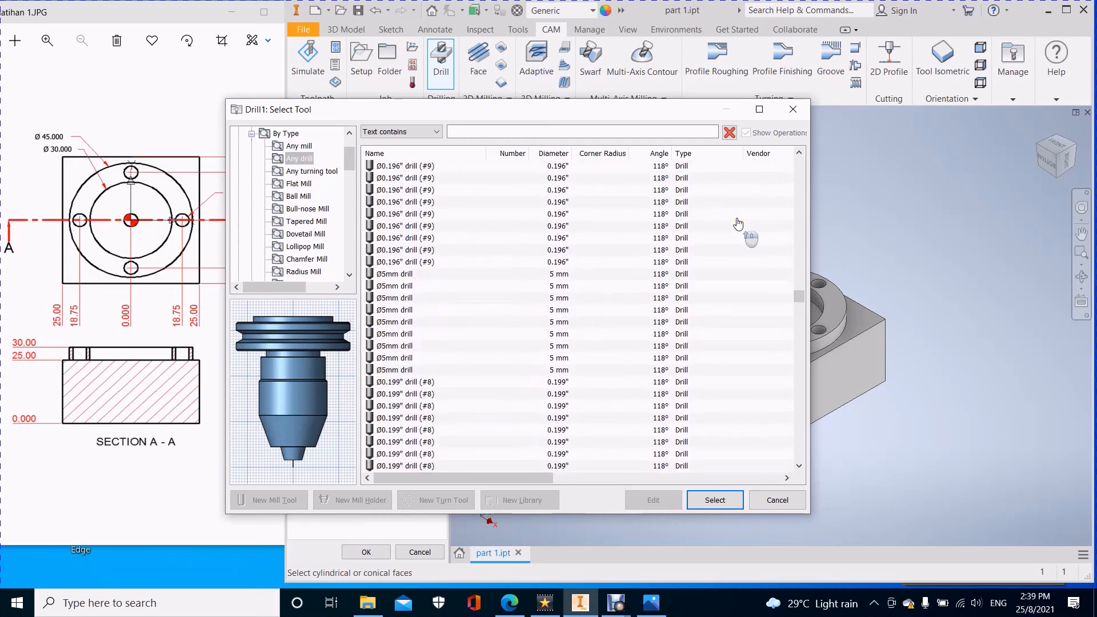
pyautogui.click(549, 274)
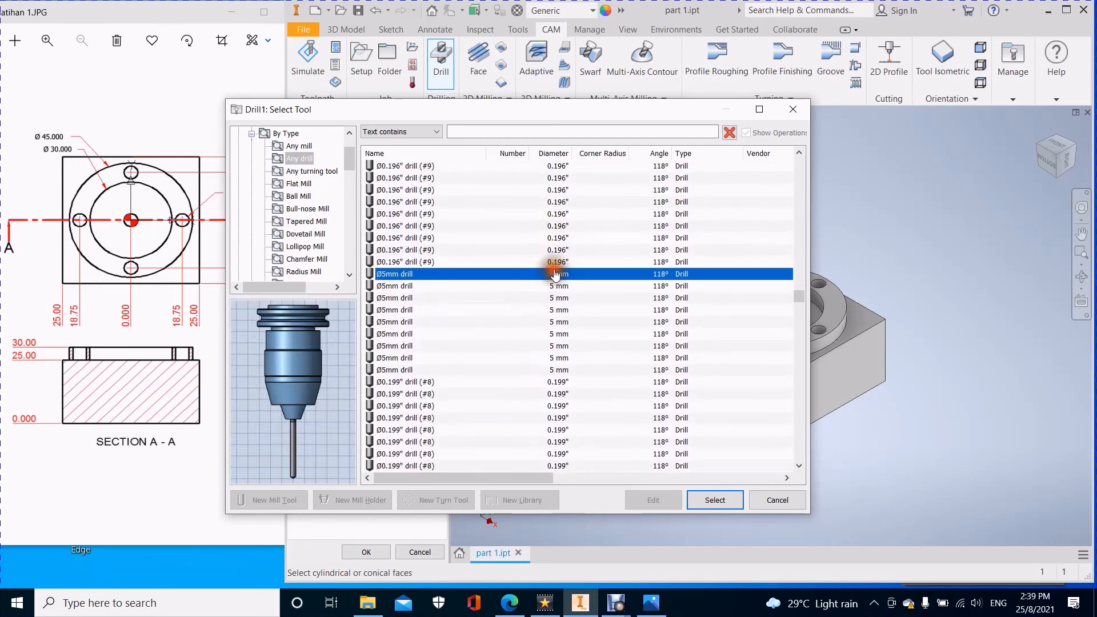
pyautogui.click(707, 501)
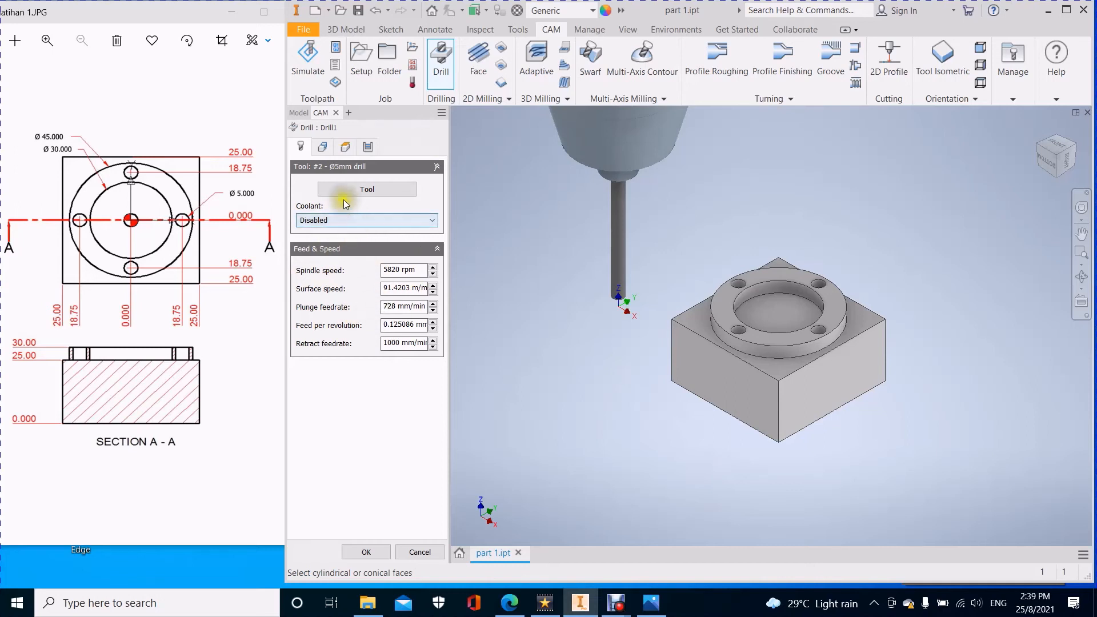
# Select the faces of the four 5 mm holes for drilling and set the clearance height offset to 50 mm
pyautogui.click(322, 147)
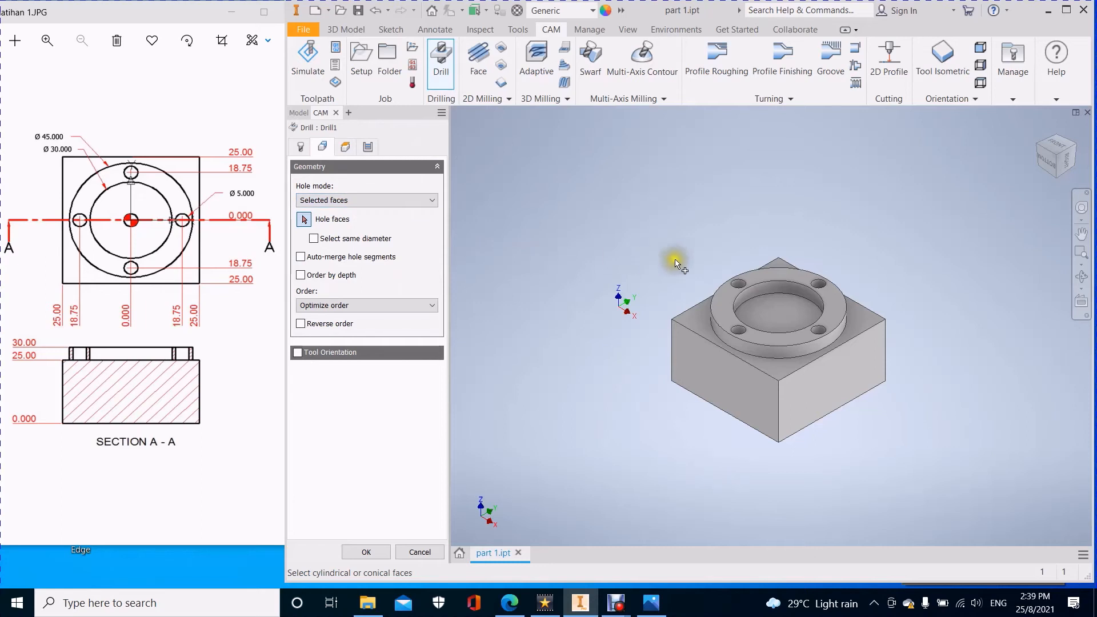
pyautogui.click(738, 285)
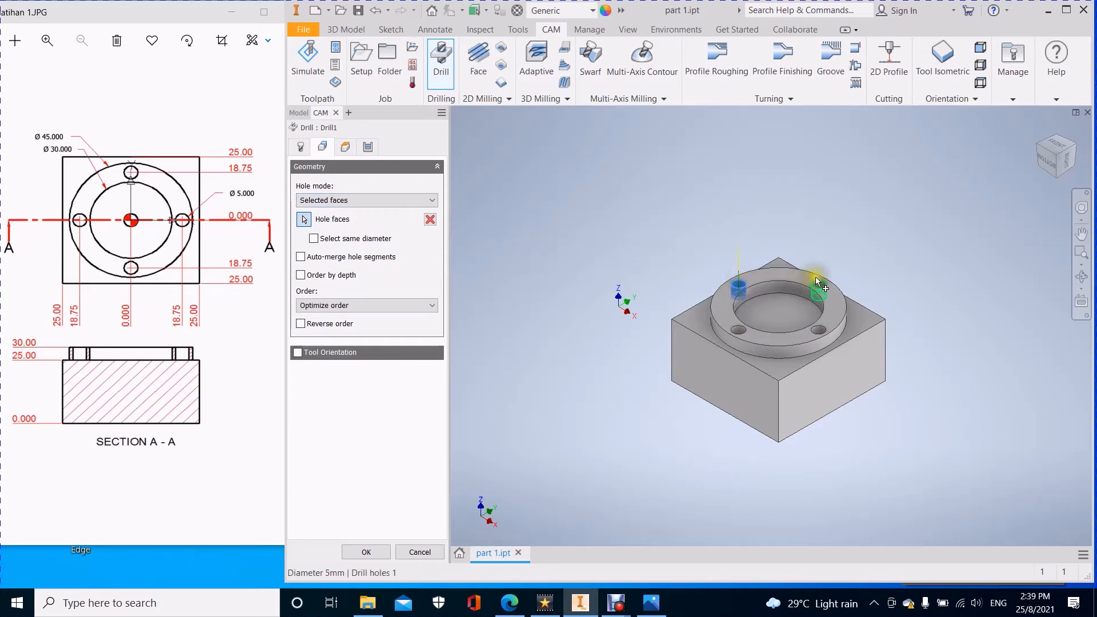
pyautogui.click(819, 283)
pyautogui.click(820, 331)
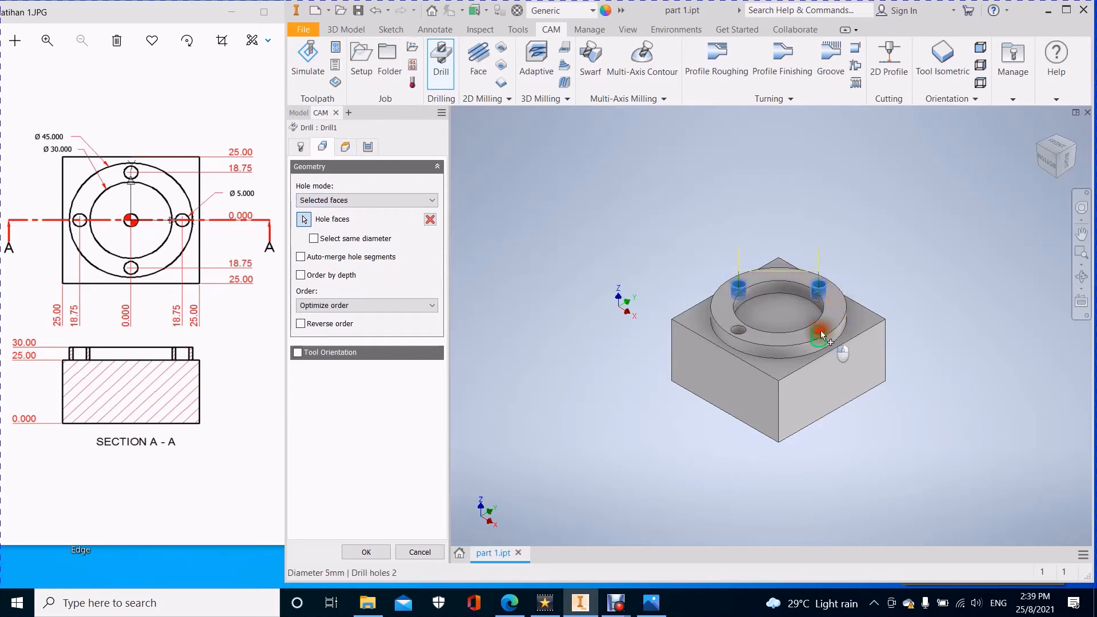
pyautogui.click(736, 330)
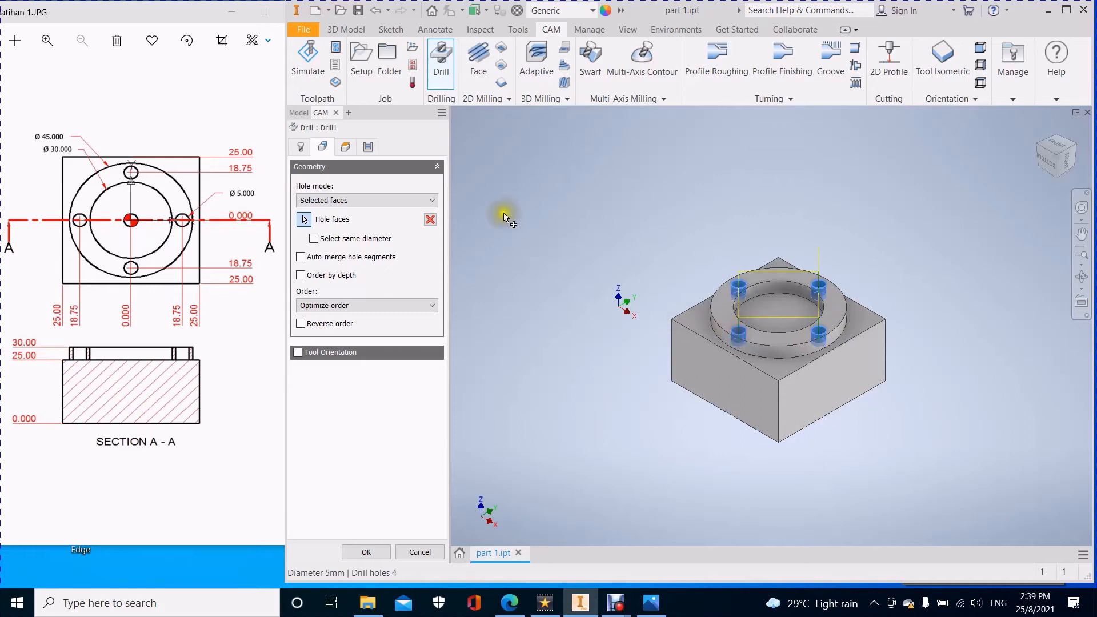
pyautogui.click(346, 147)
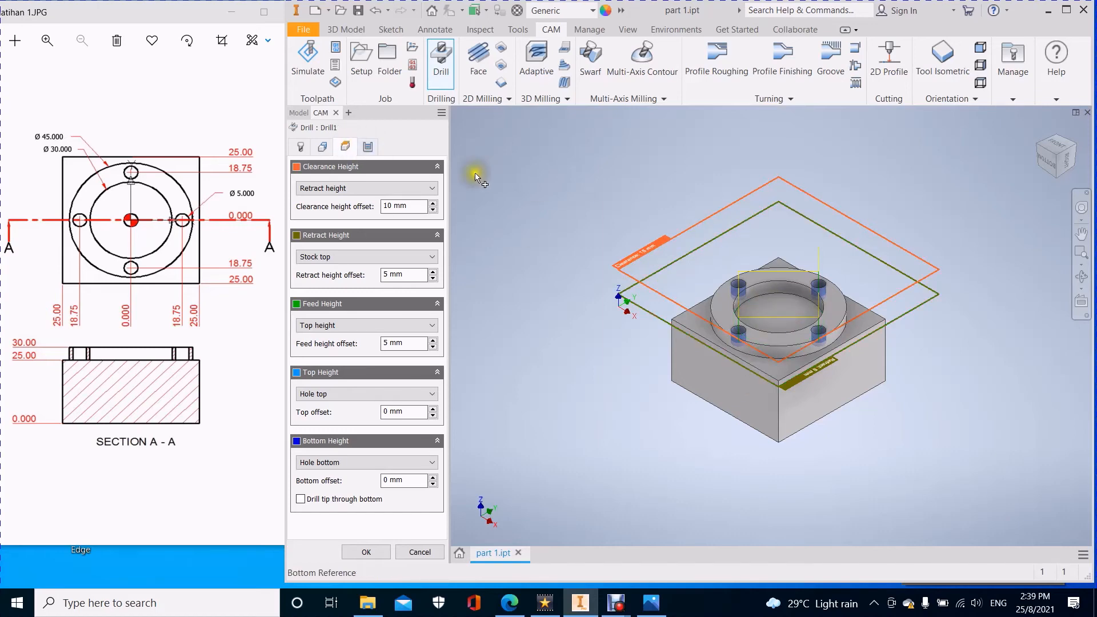
pyautogui.click(389, 207)
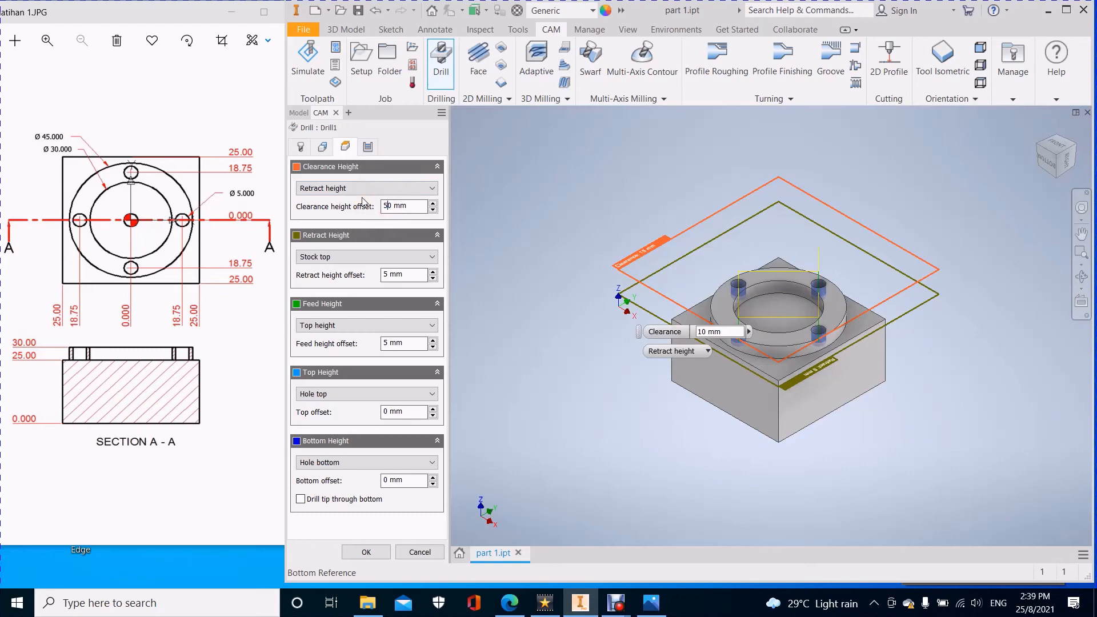
# Set the drilling cycle type to Chip breaking - partial retract and accept the drilling operation
pyautogui.click(368, 147)
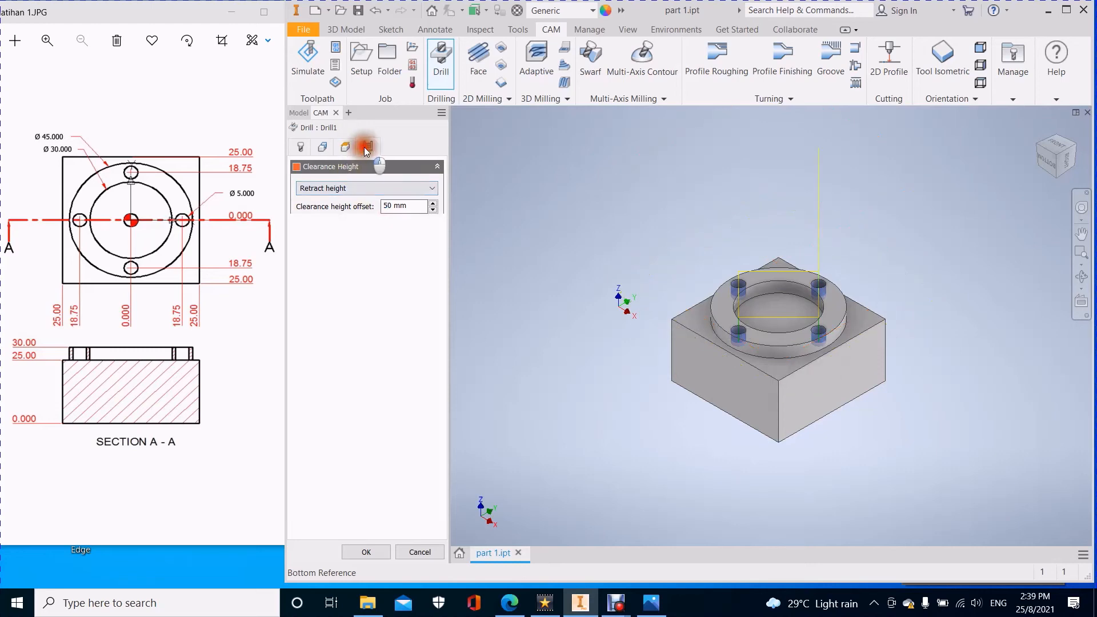
pyautogui.click(401, 201)
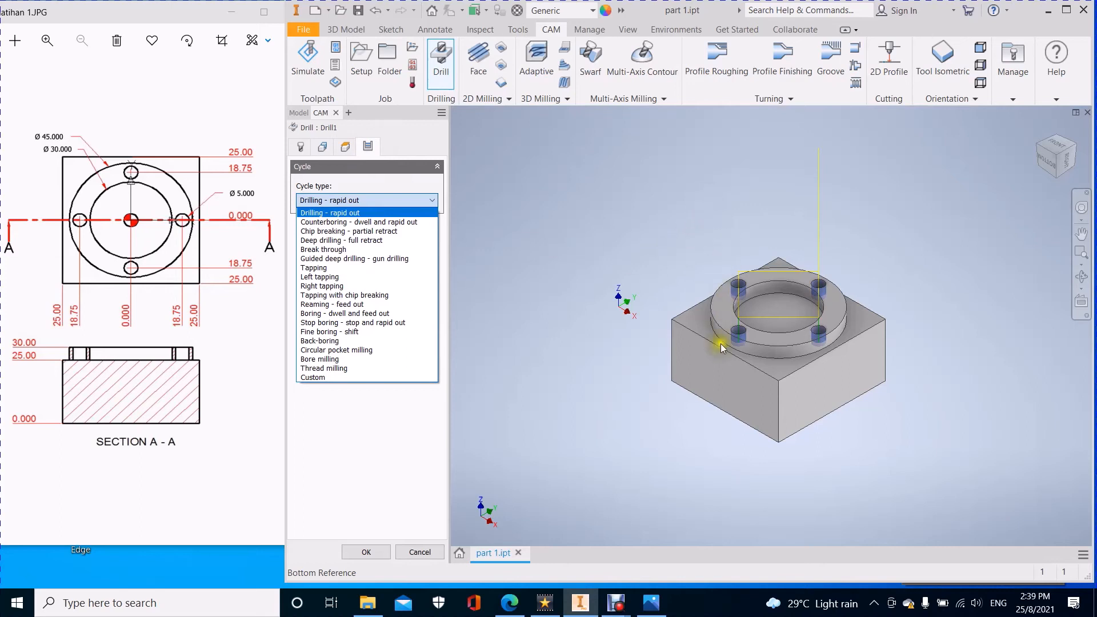
pyautogui.click(327, 222)
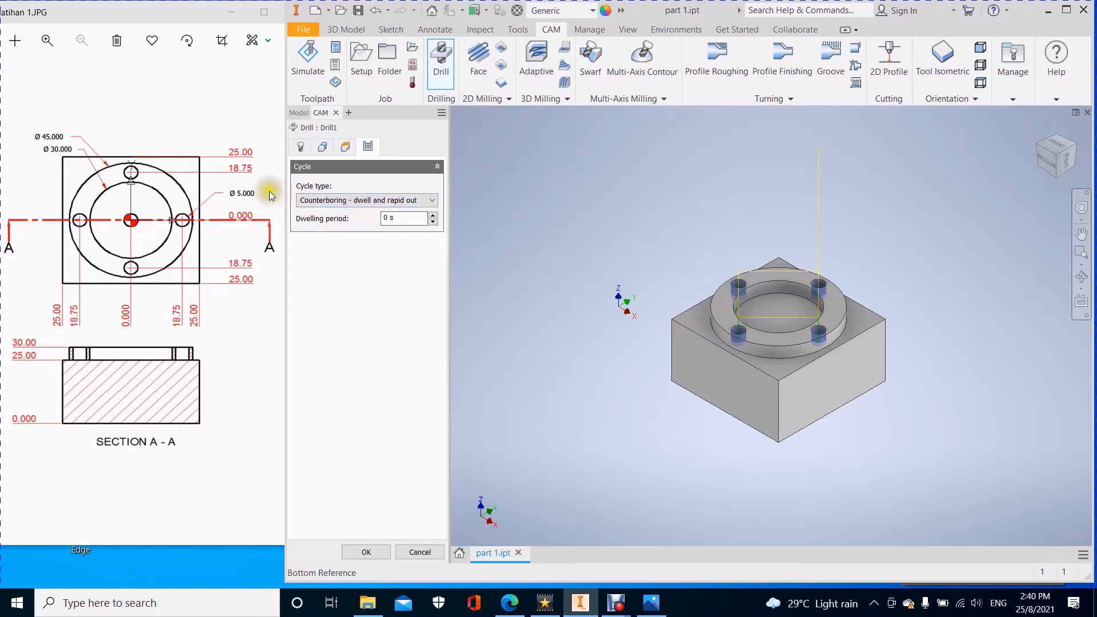
pyautogui.click(343, 201)
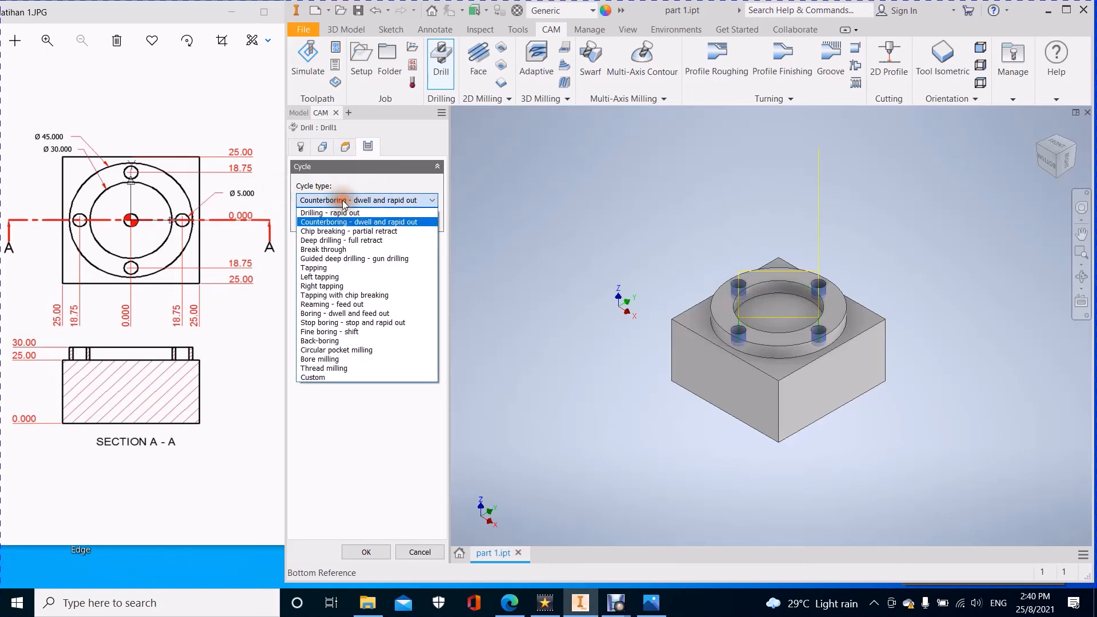
pyautogui.click(348, 234)
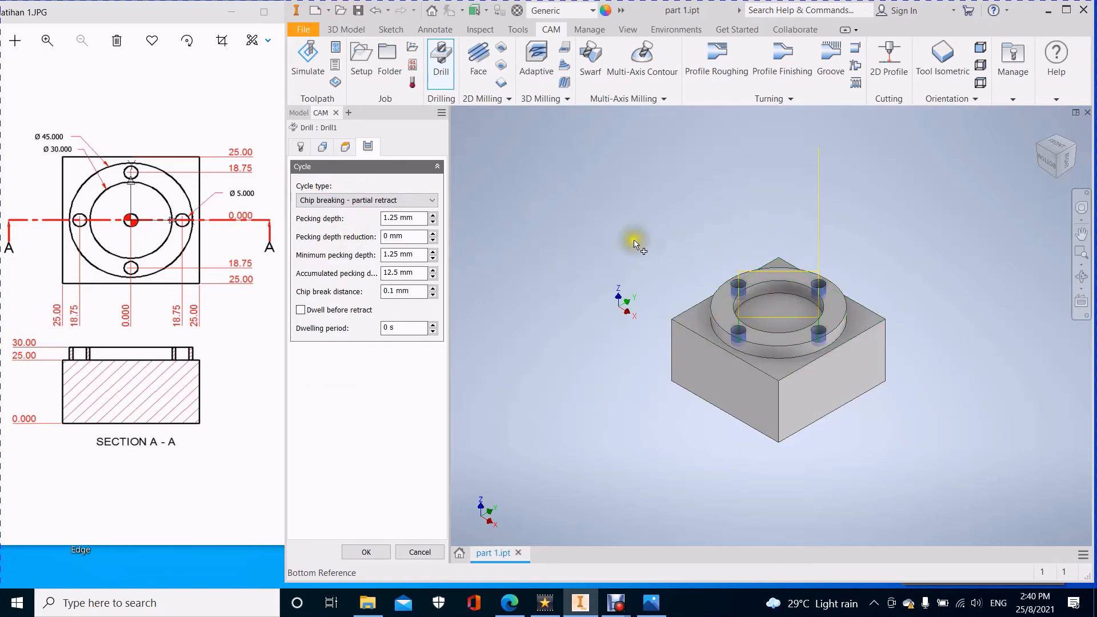
pyautogui.click(367, 551)
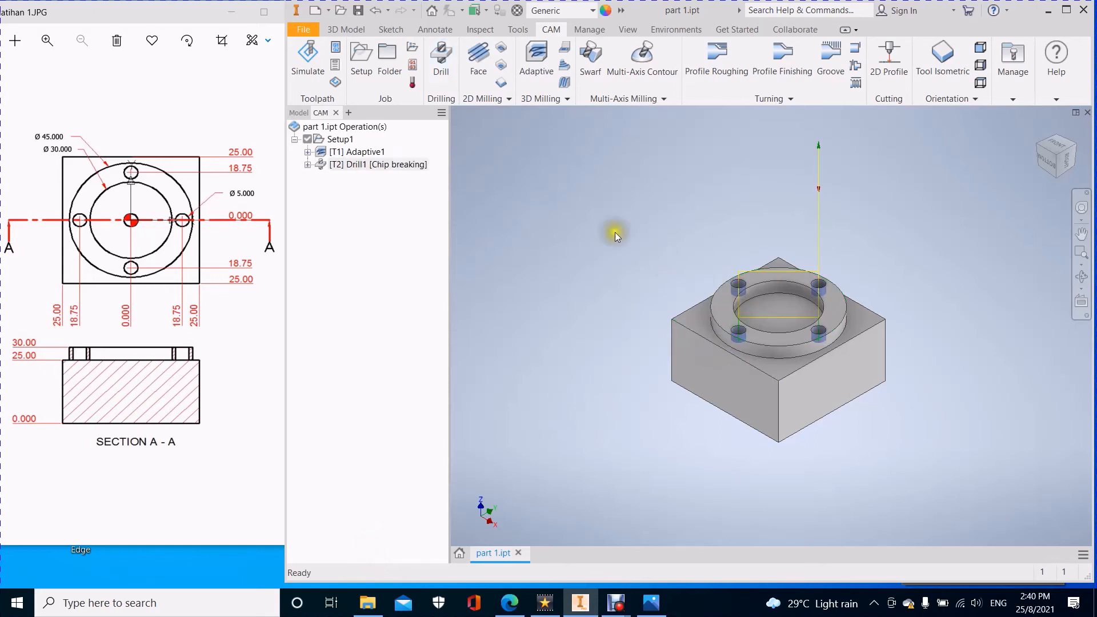
# Simulate the drilling toolpath on the four holes and close the simulation
pyautogui.click(304, 71)
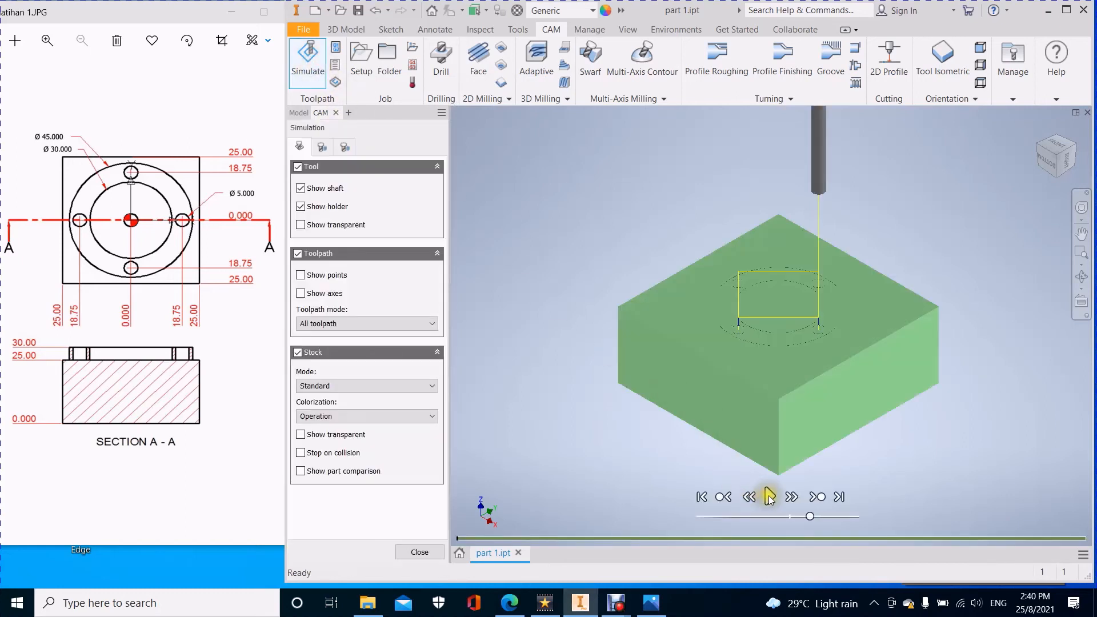
pyautogui.click(769, 497)
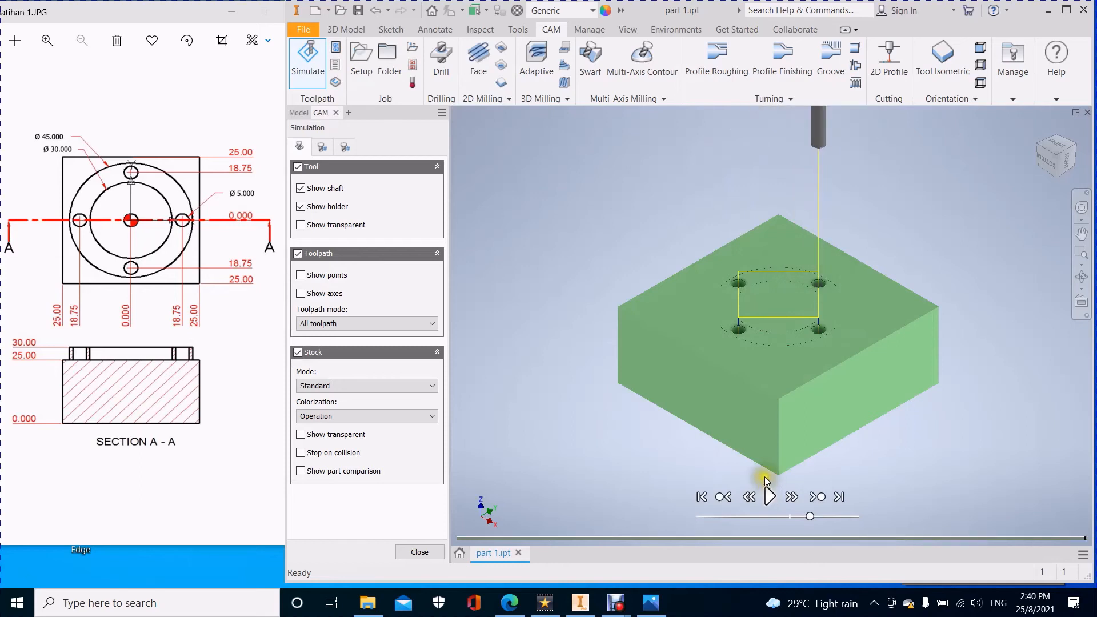
pyautogui.click(434, 556)
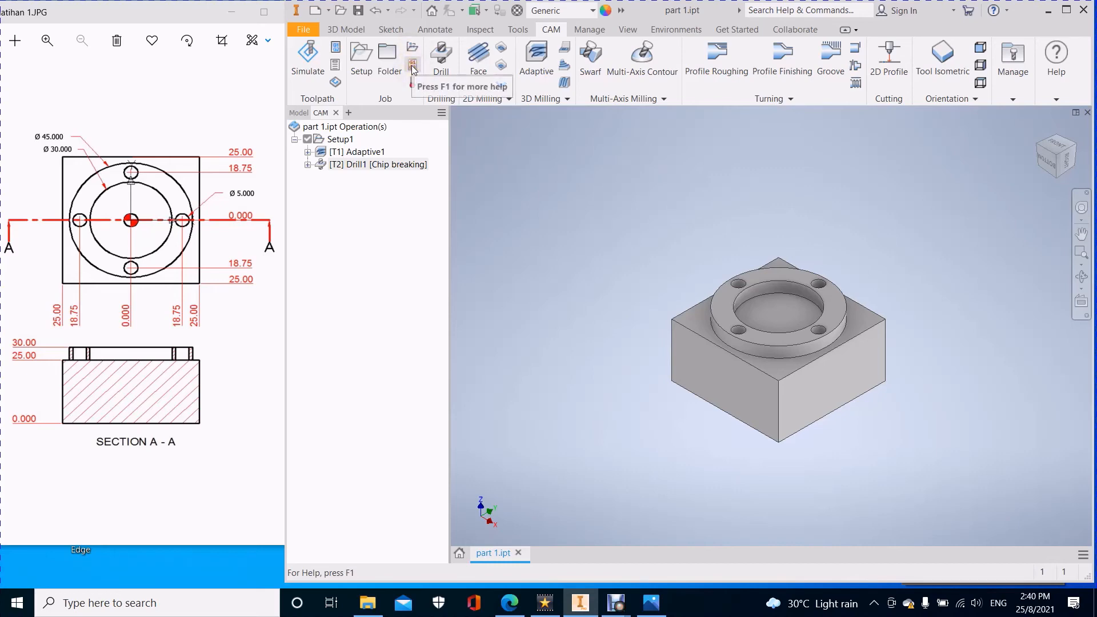
# Post-process the drilling operation with the Mazak / mazak post, save it as 2000.eia in the kelas sem 6 folder, and close the NC editor
pyautogui.click(1067, 10)
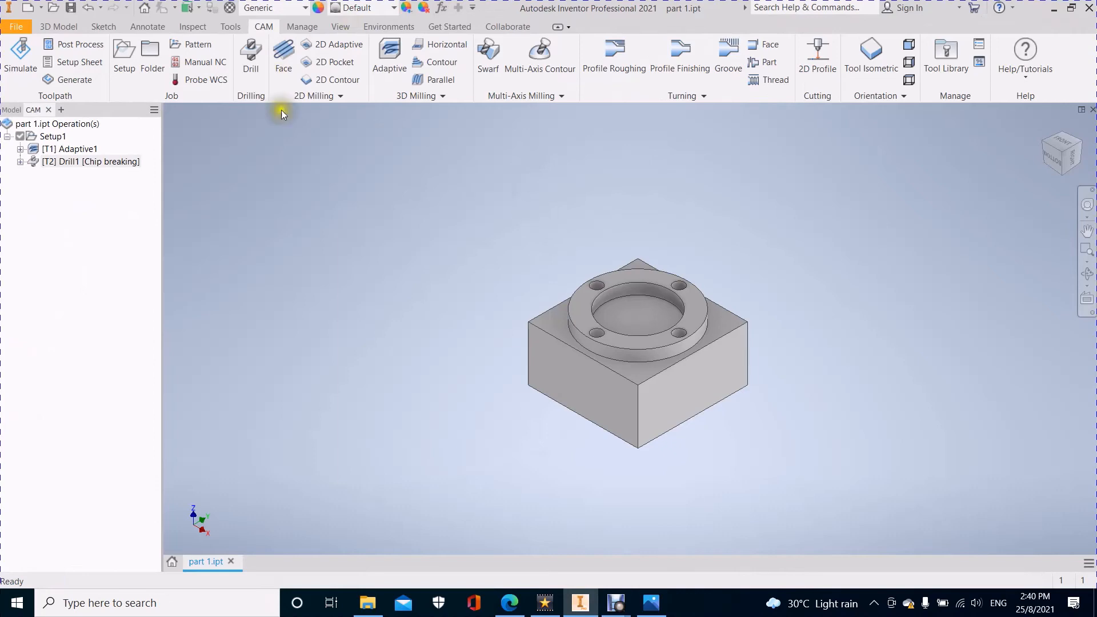
pyautogui.click(80, 45)
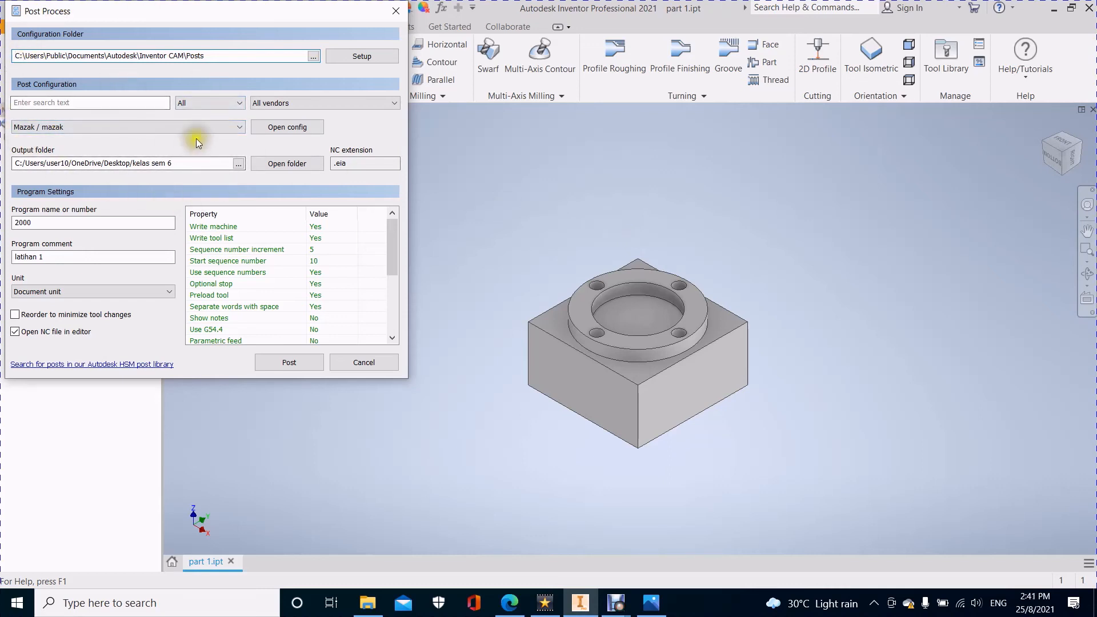
pyautogui.click(221, 128)
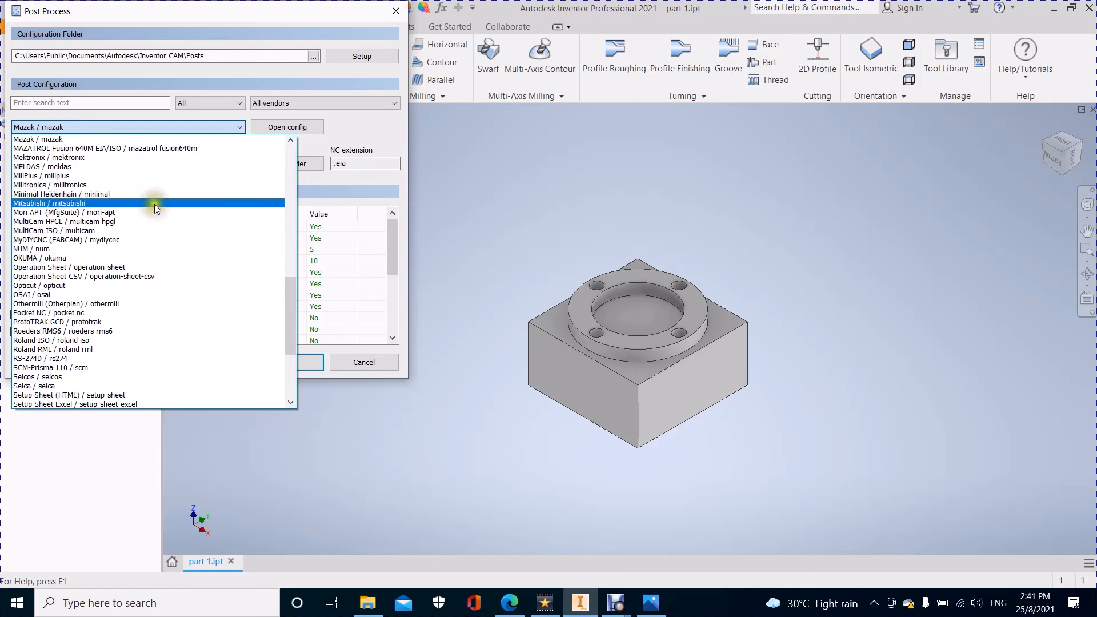
pyautogui.click(96, 139)
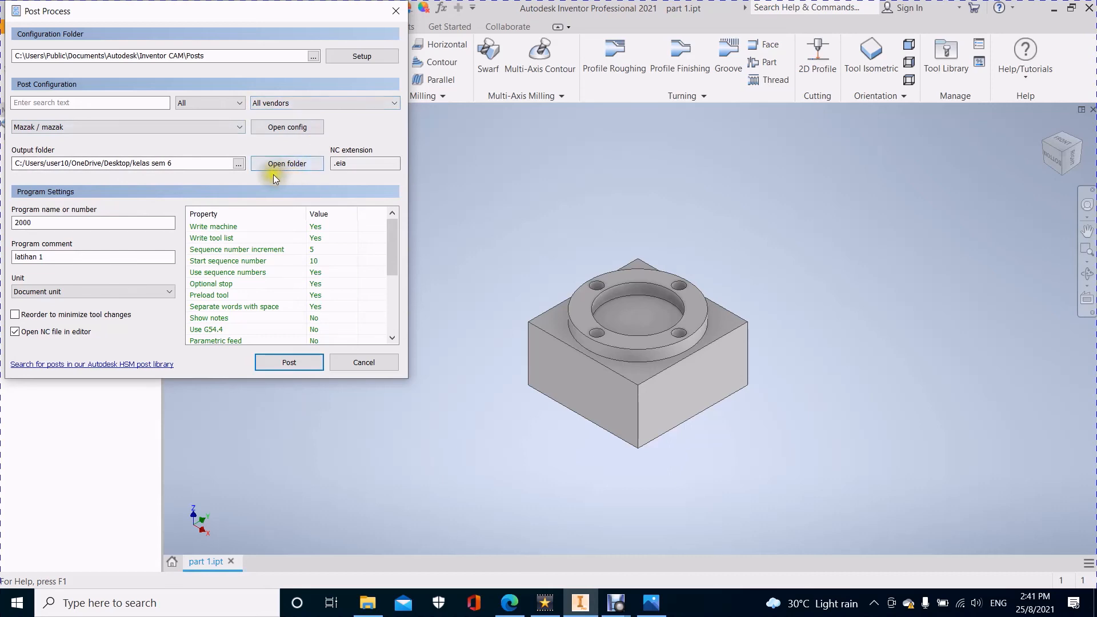
pyautogui.click(281, 362)
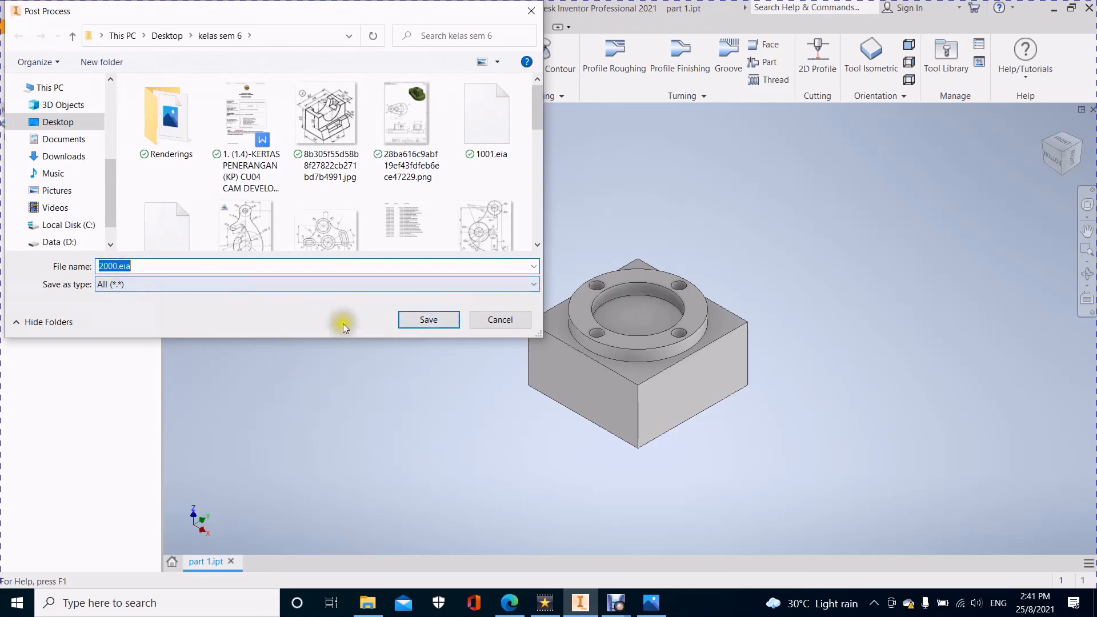
pyautogui.click(445, 323)
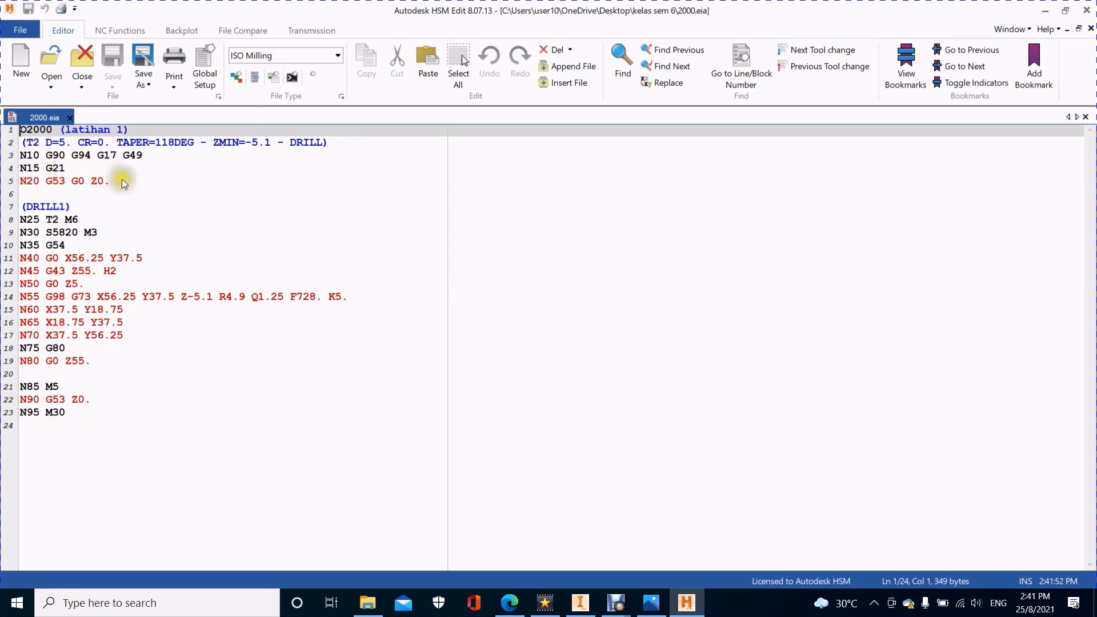
pyautogui.click(1086, 10)
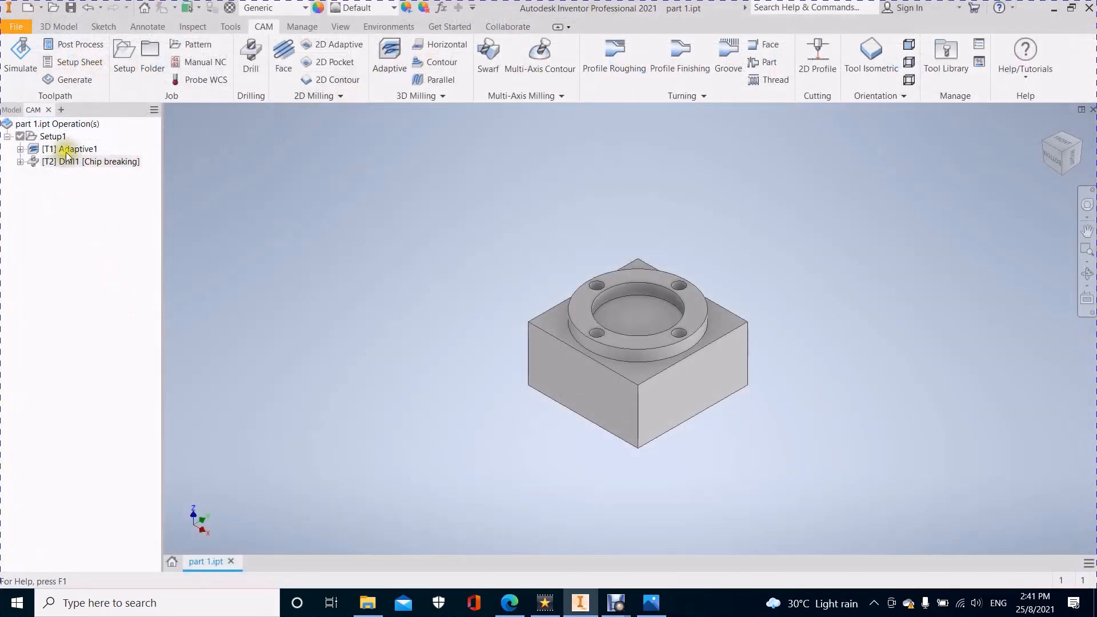
# Post-process the whole of Setup1 with the Mazak / mazak post, replacing the existing 2000.eia file
pyautogui.click(53, 137)
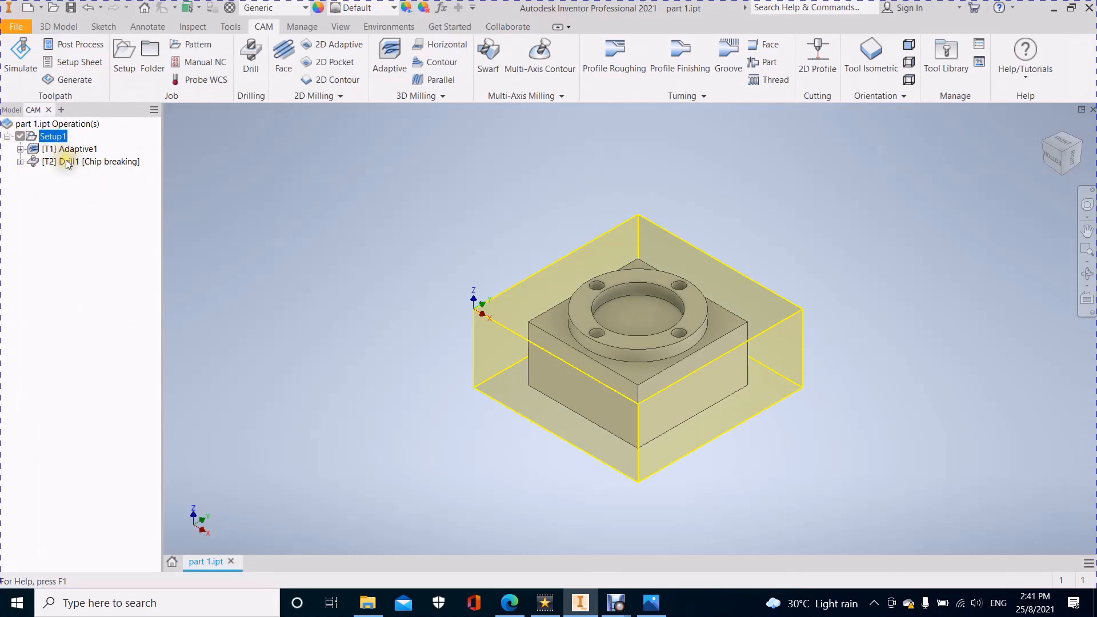
pyautogui.click(82, 45)
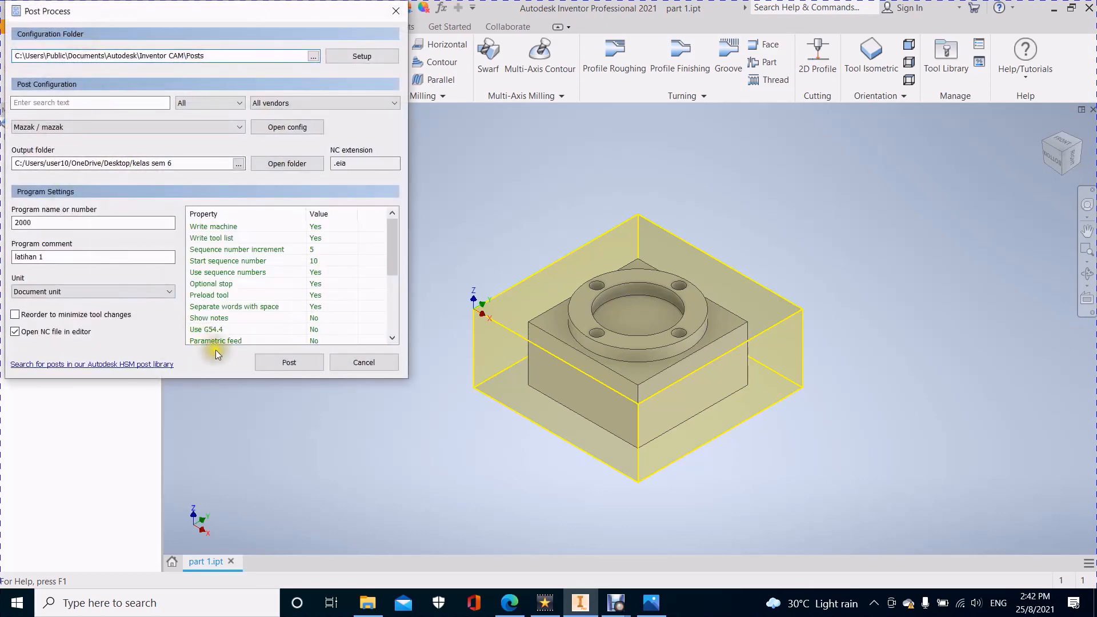
pyautogui.click(298, 362)
pyautogui.click(433, 320)
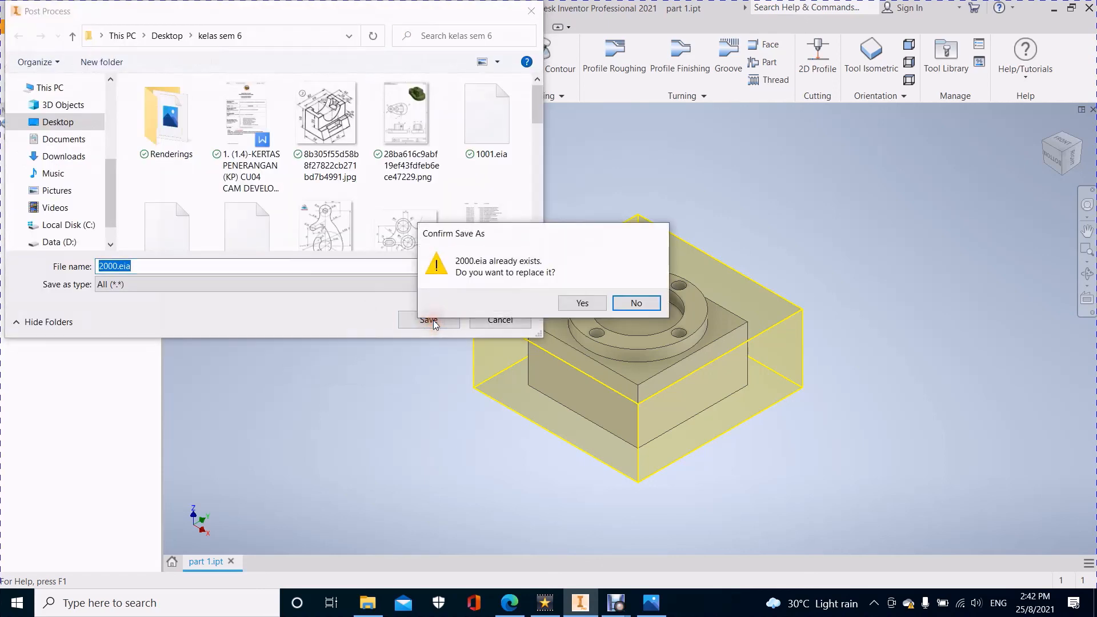
pyautogui.click(585, 303)
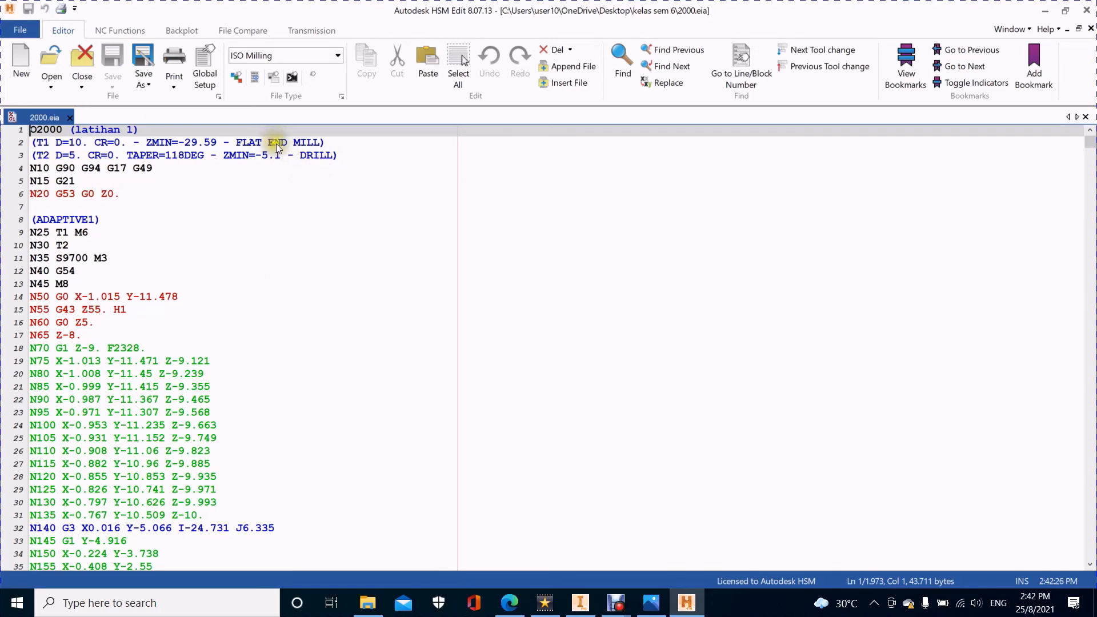
# Review the code of 2000.eia in the NC editor, return to its beginning, and minimize the editor
pyautogui.scroll(-20, 252, 282)
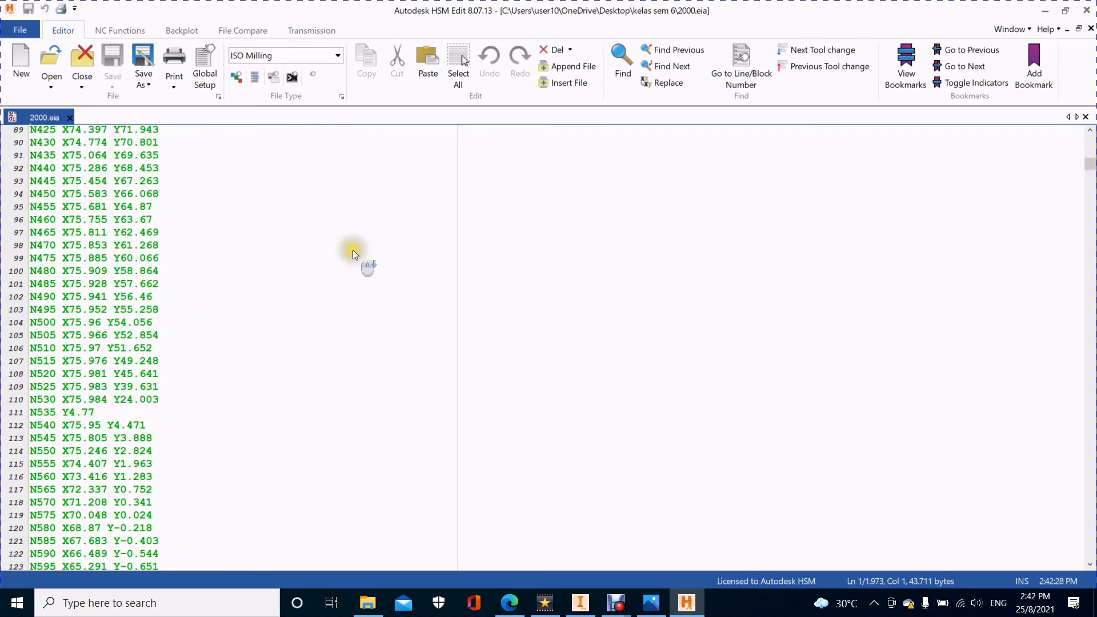
pyautogui.scroll(-20, 426, 246)
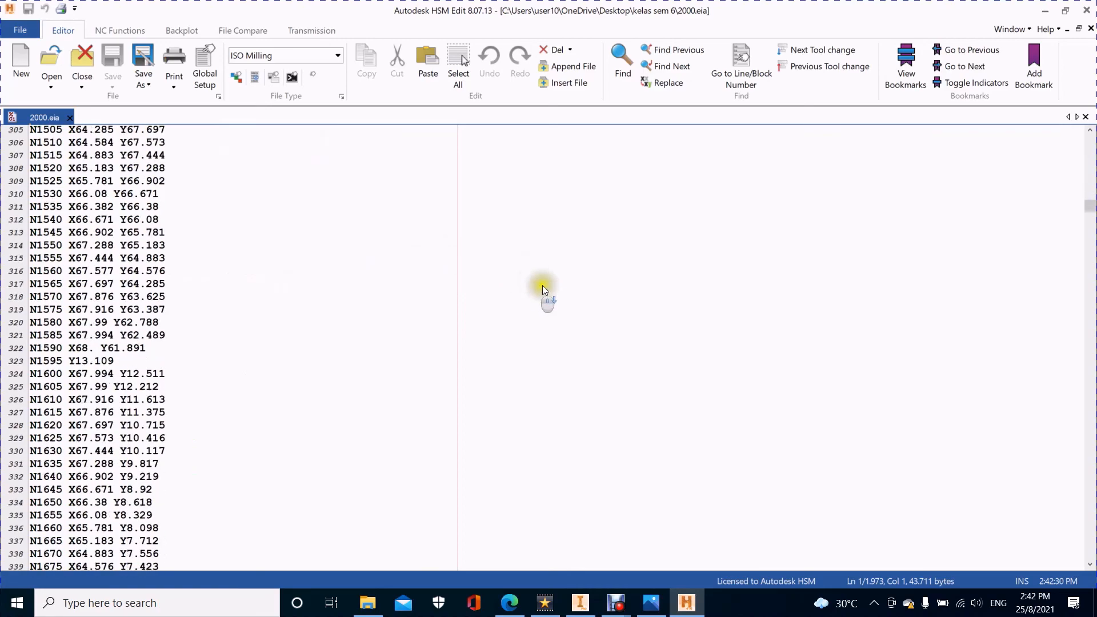
pyautogui.moveTo(1090, 217); pyautogui.dragTo(1087, 134)
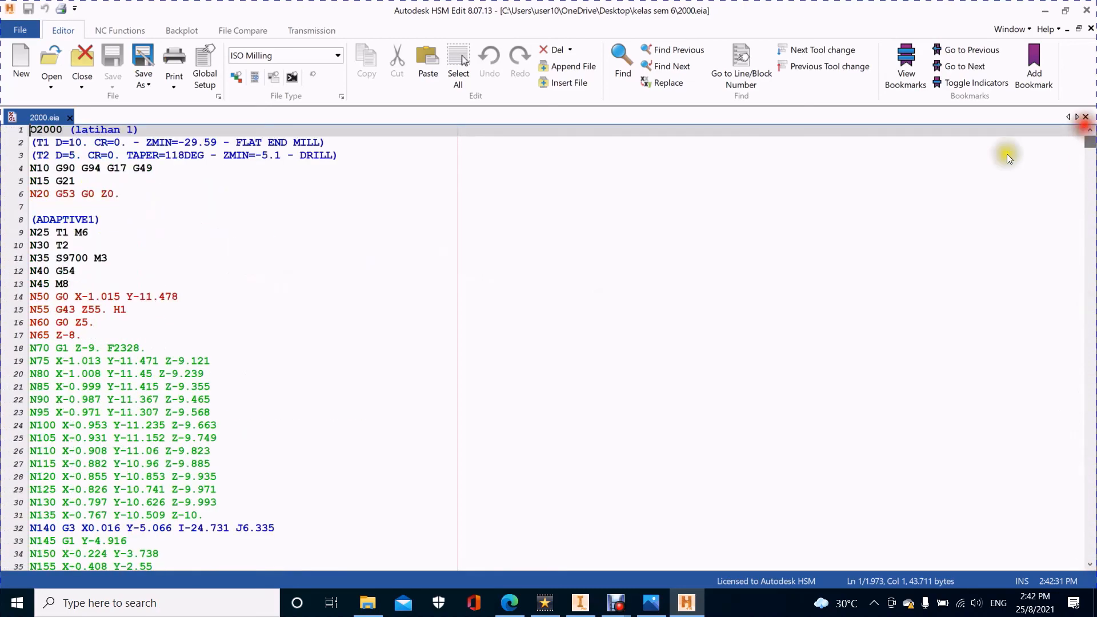
pyautogui.click(1045, 11)
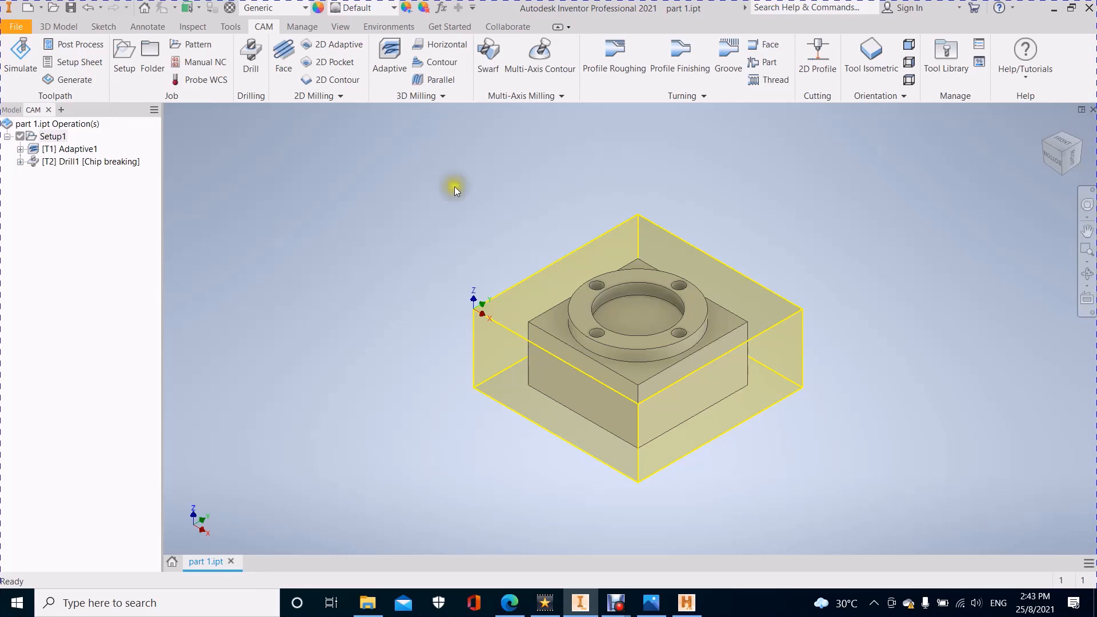
pyautogui.moveTo(617, 603)
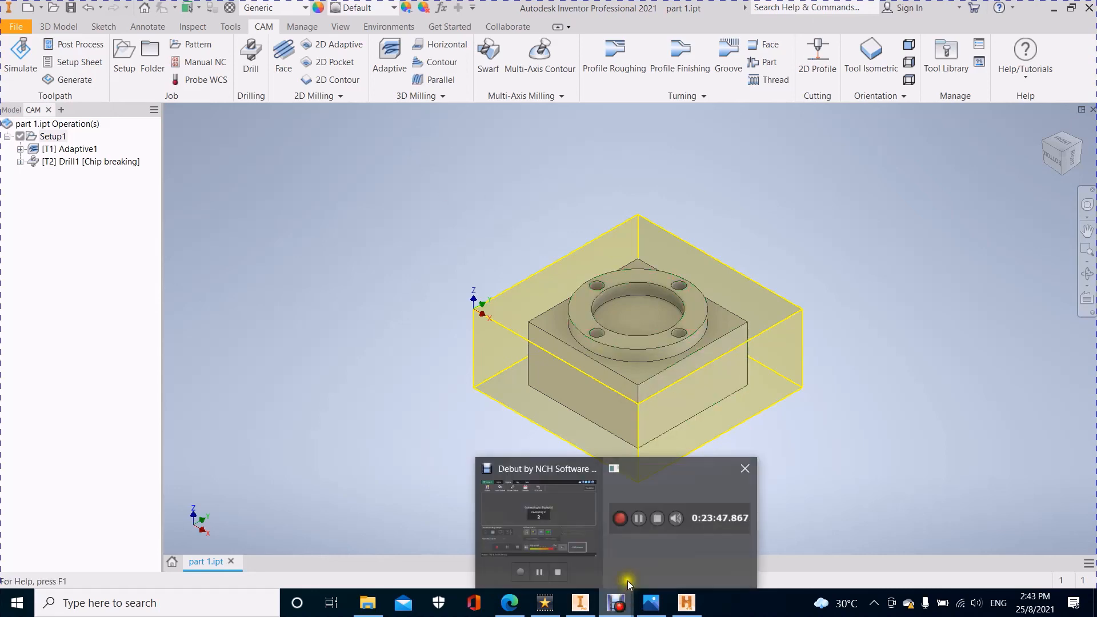